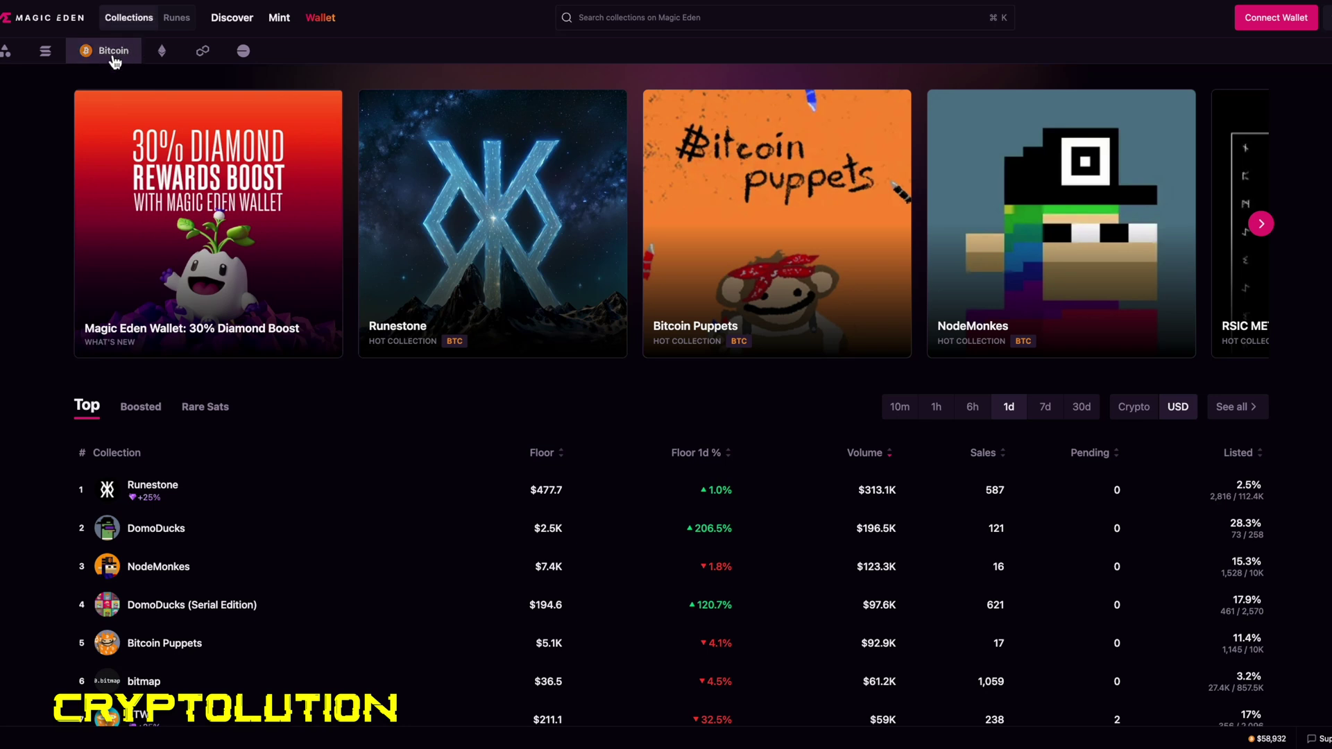
# Step: Scroll down through Magic Eden's top Bitcoin collections table
pyautogui.scroll(-3, 244, 434)
pyautogui.scroll(-2, 245, 433)
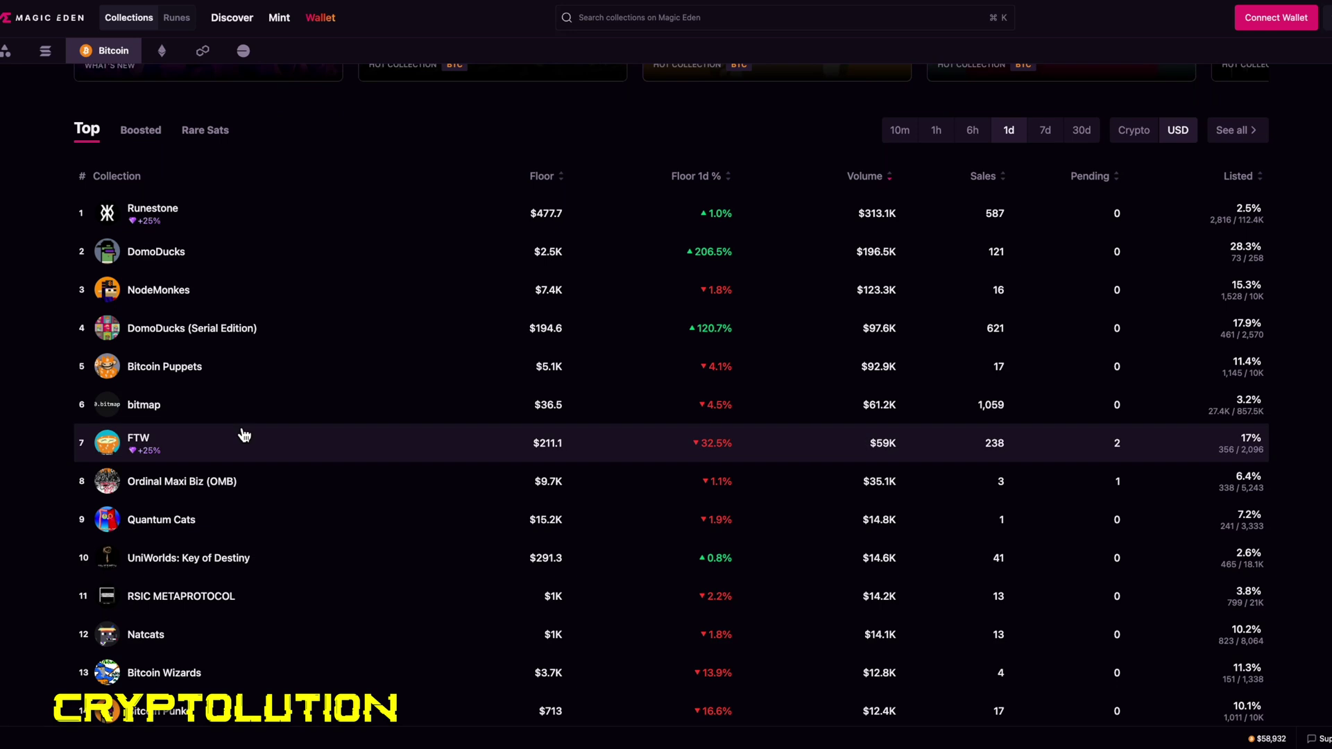
pyautogui.scroll(-1, 244, 434)
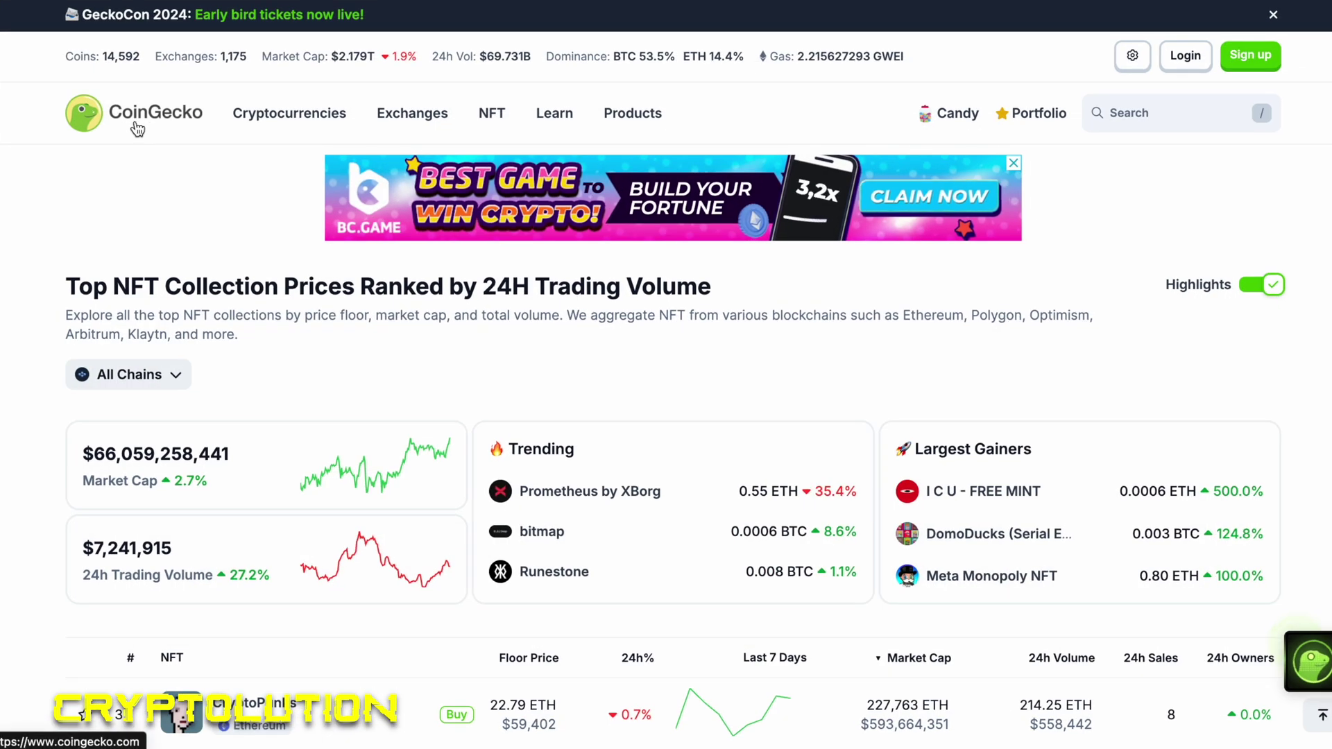
# Step: Scroll CoinGecko's NFT rankings down to Runestone's 0.008 BTC floor, then back to the top
pyautogui.scroll(-1, 217, 290)
pyautogui.scroll(-4, 217, 292)
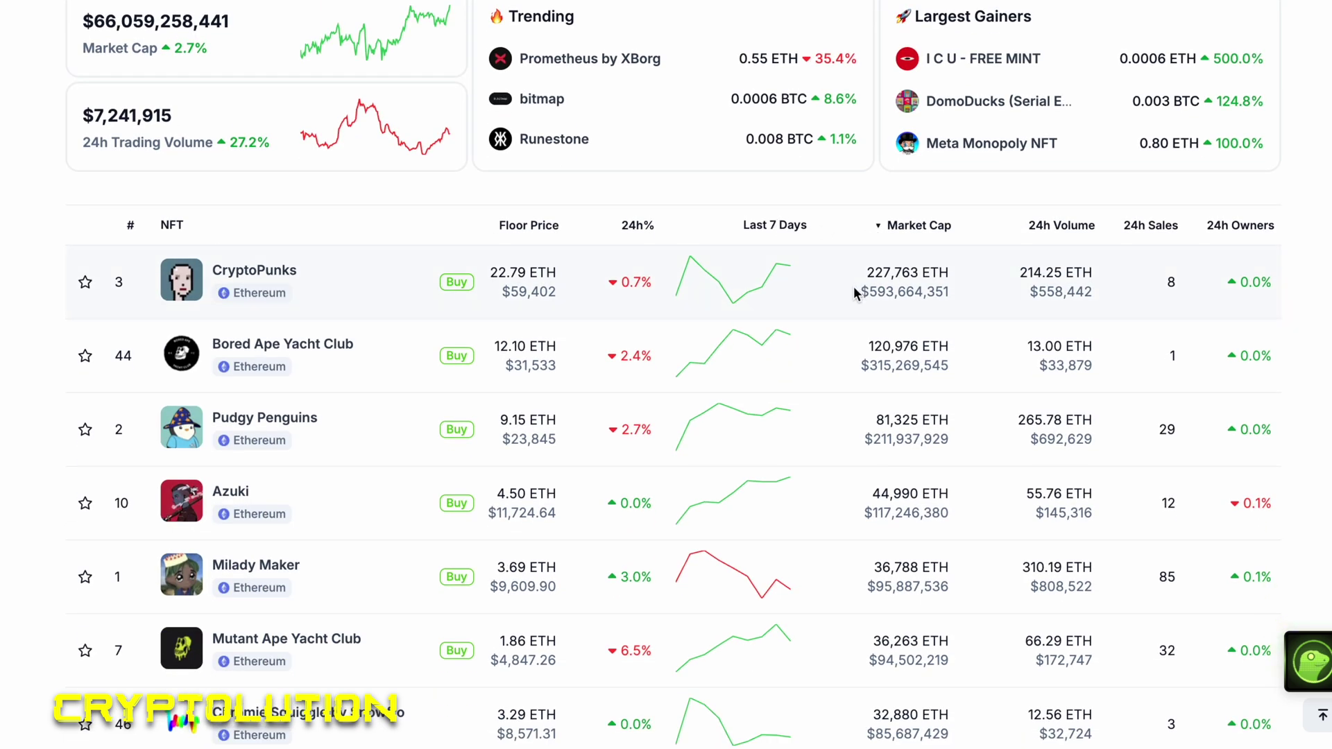
pyautogui.scroll(-2, 900, 233)
pyautogui.scroll(-6, 901, 237)
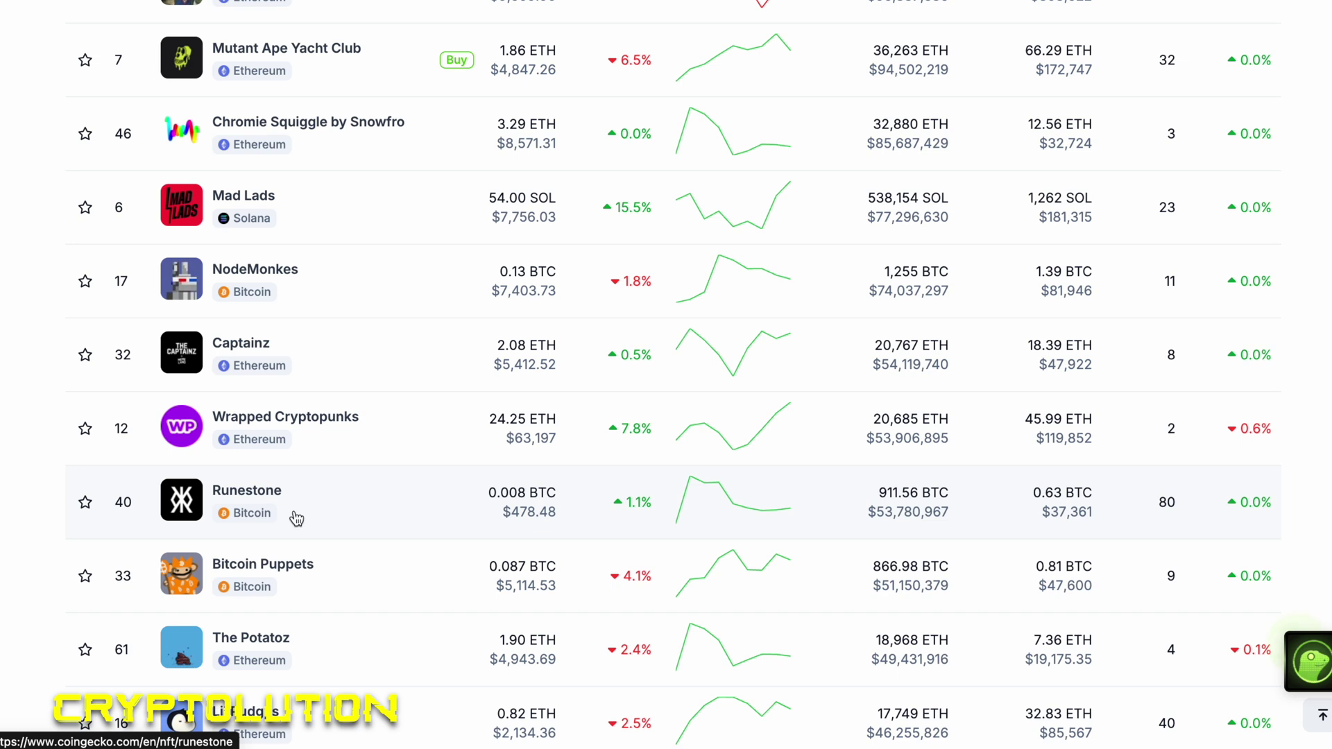
pyautogui.scroll(1, 296, 519)
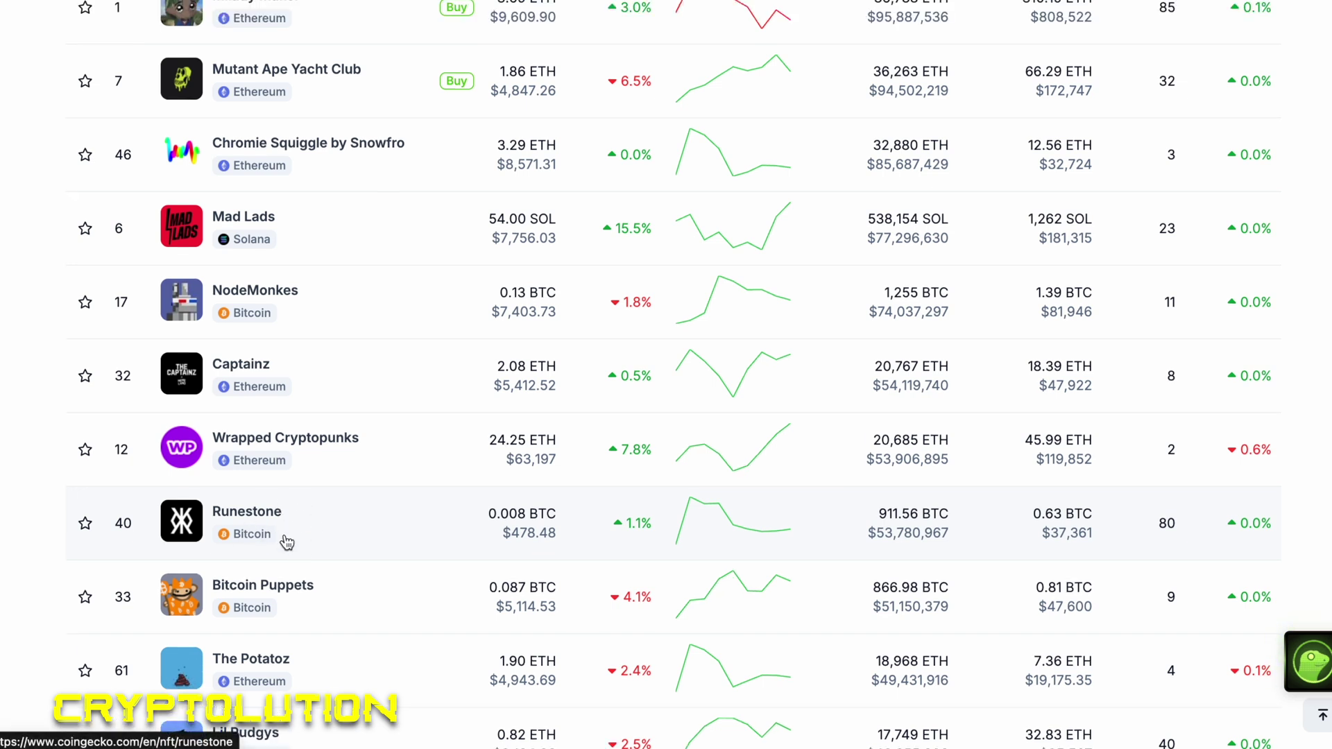
pyautogui.scroll(6, 335, 536)
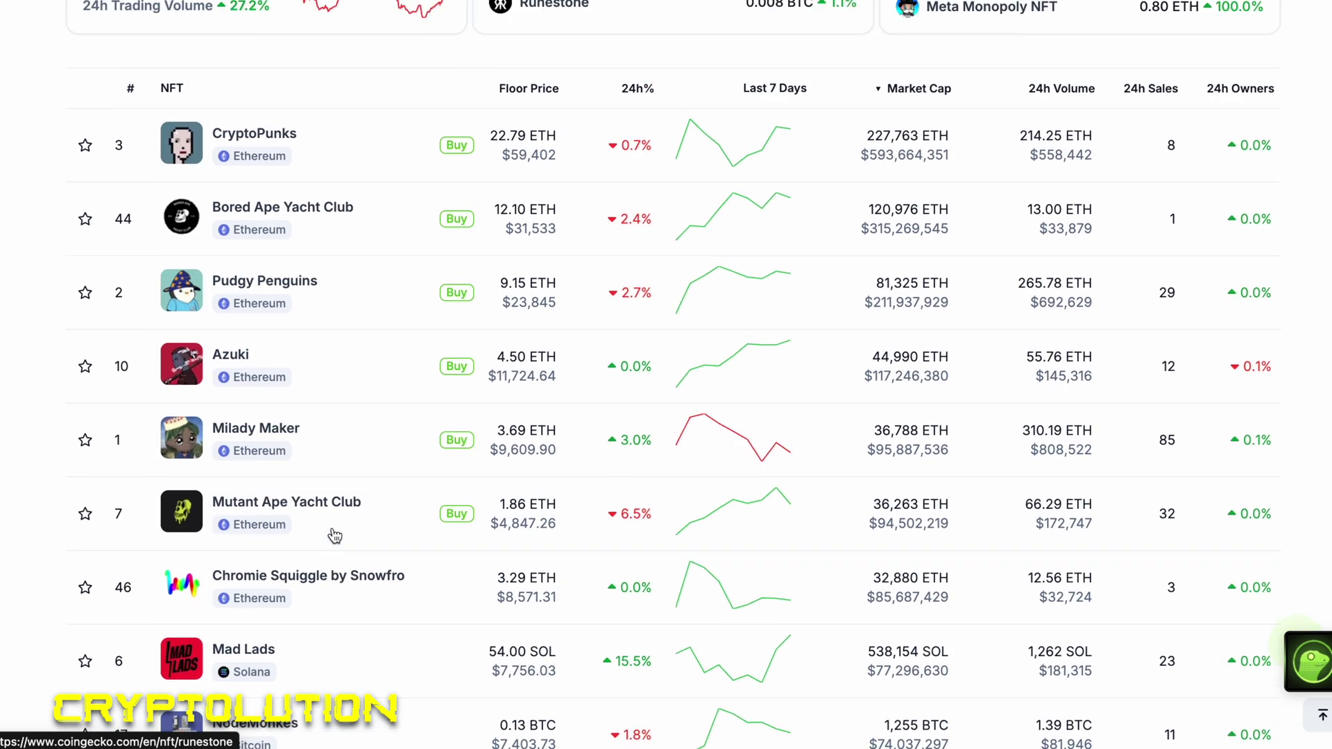
pyautogui.scroll(1, 335, 537)
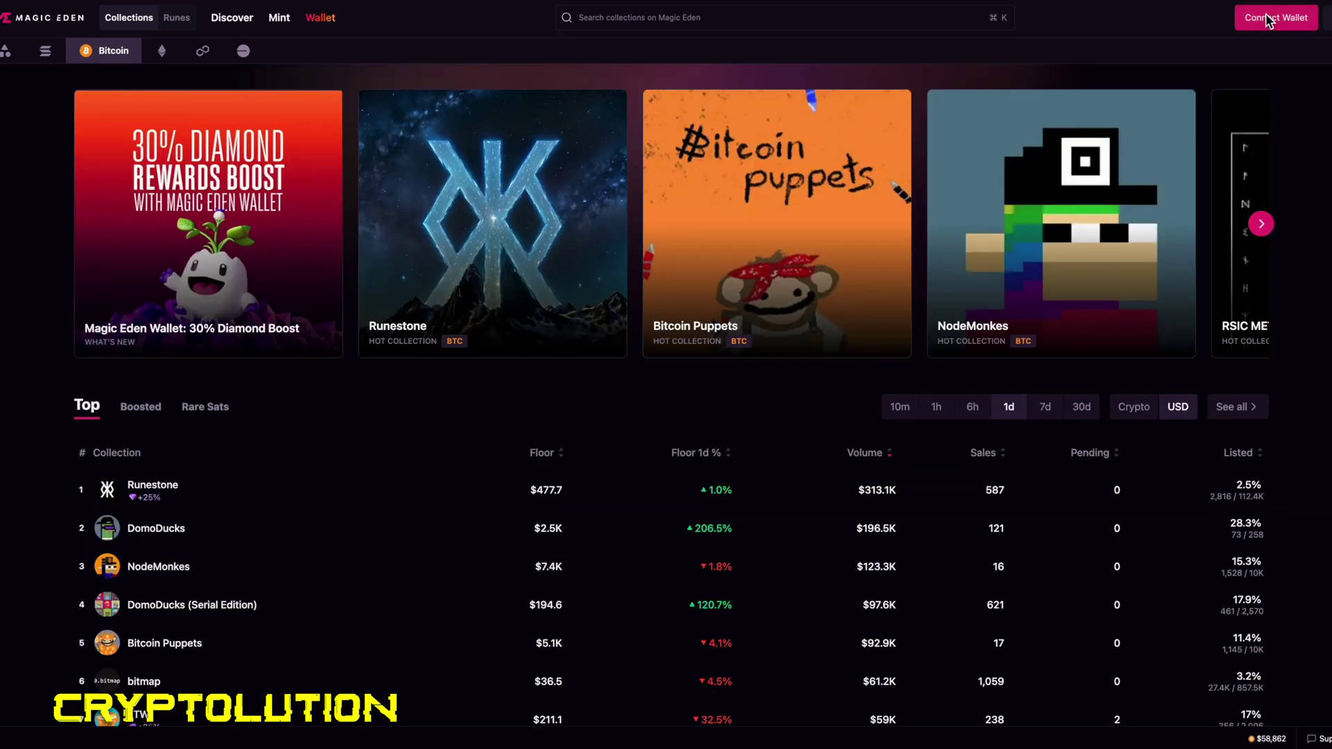
# Step: Connect Xverse to Magic Eden, approving Account 1 and signing the login message
pyautogui.click(1266, 21)
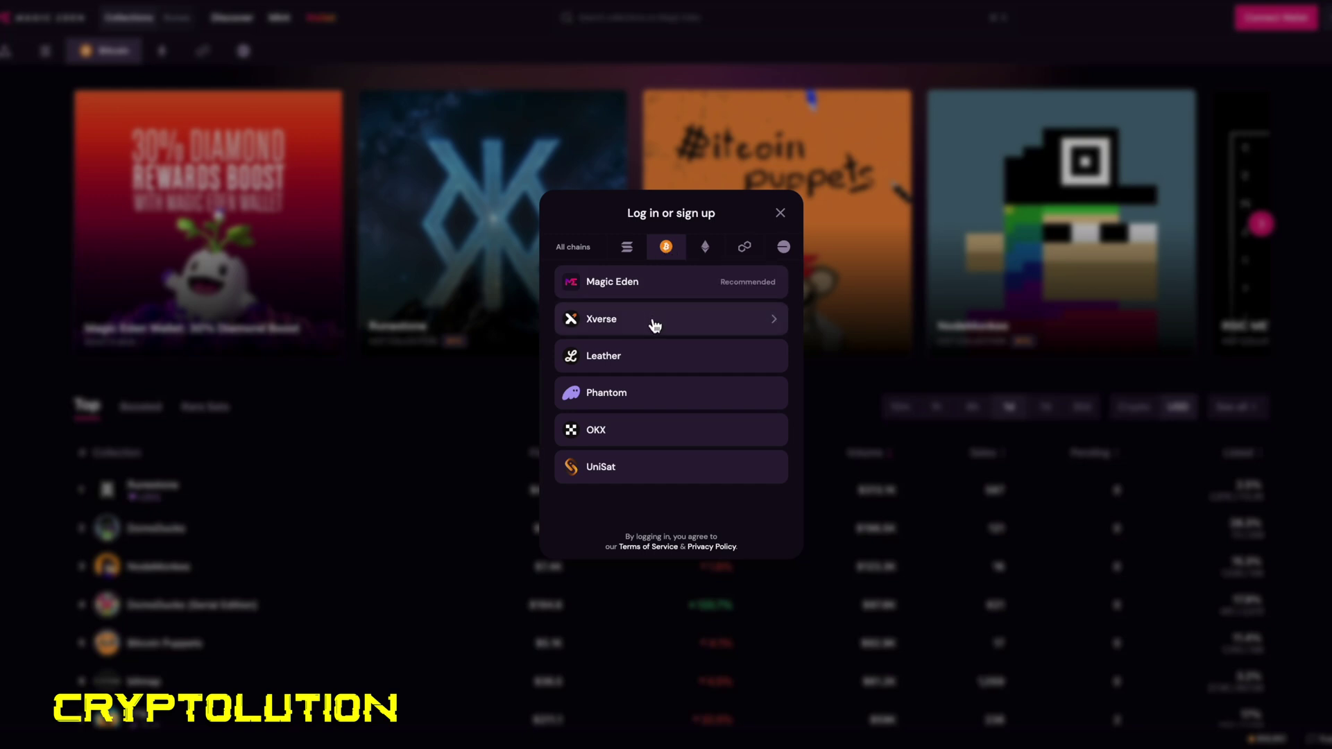
pyautogui.click(654, 325)
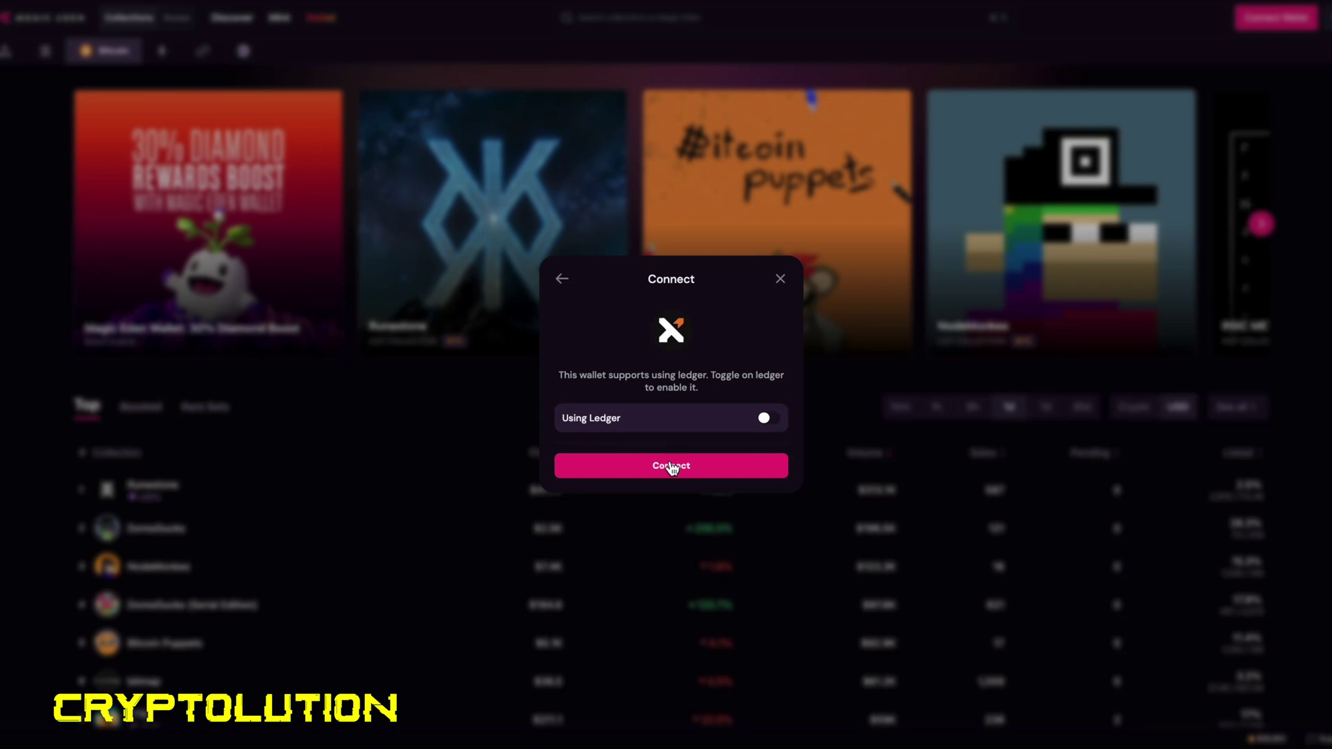
pyautogui.click(670, 475)
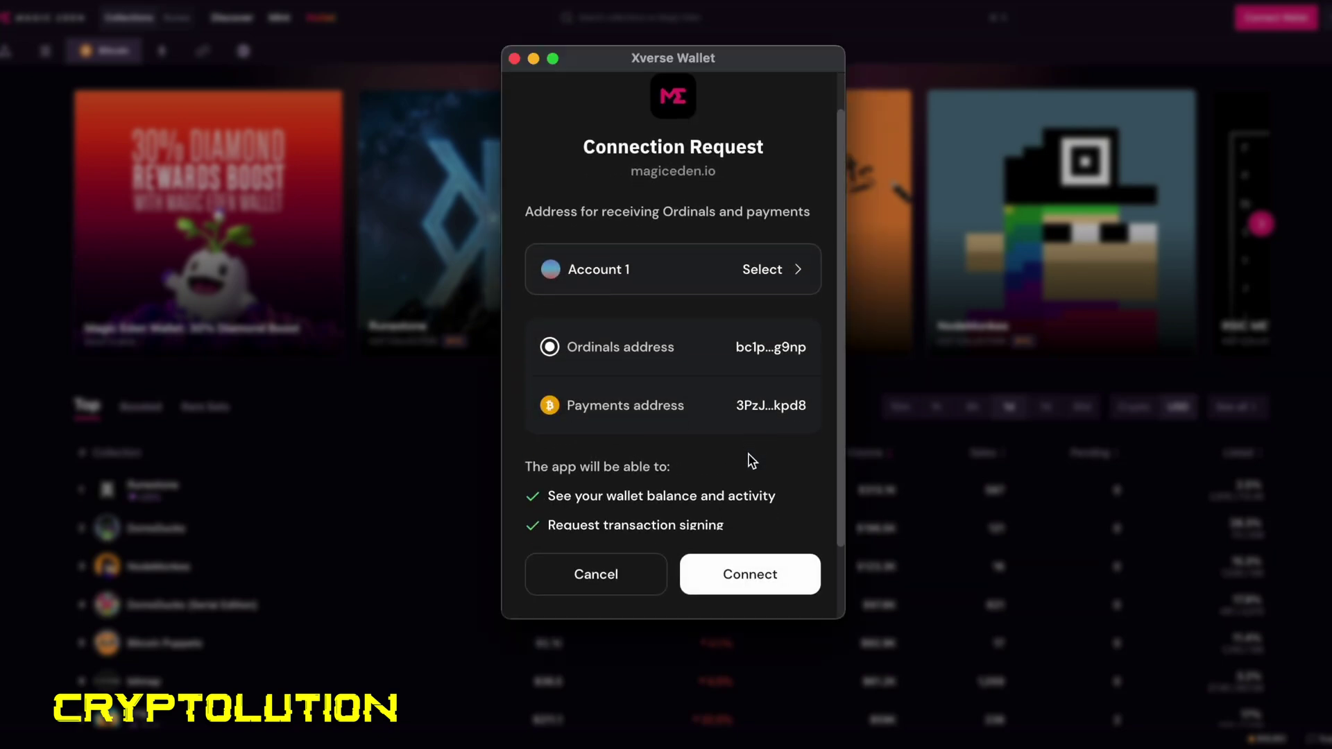
pyautogui.scroll(-3, 749, 476)
pyautogui.click(768, 588)
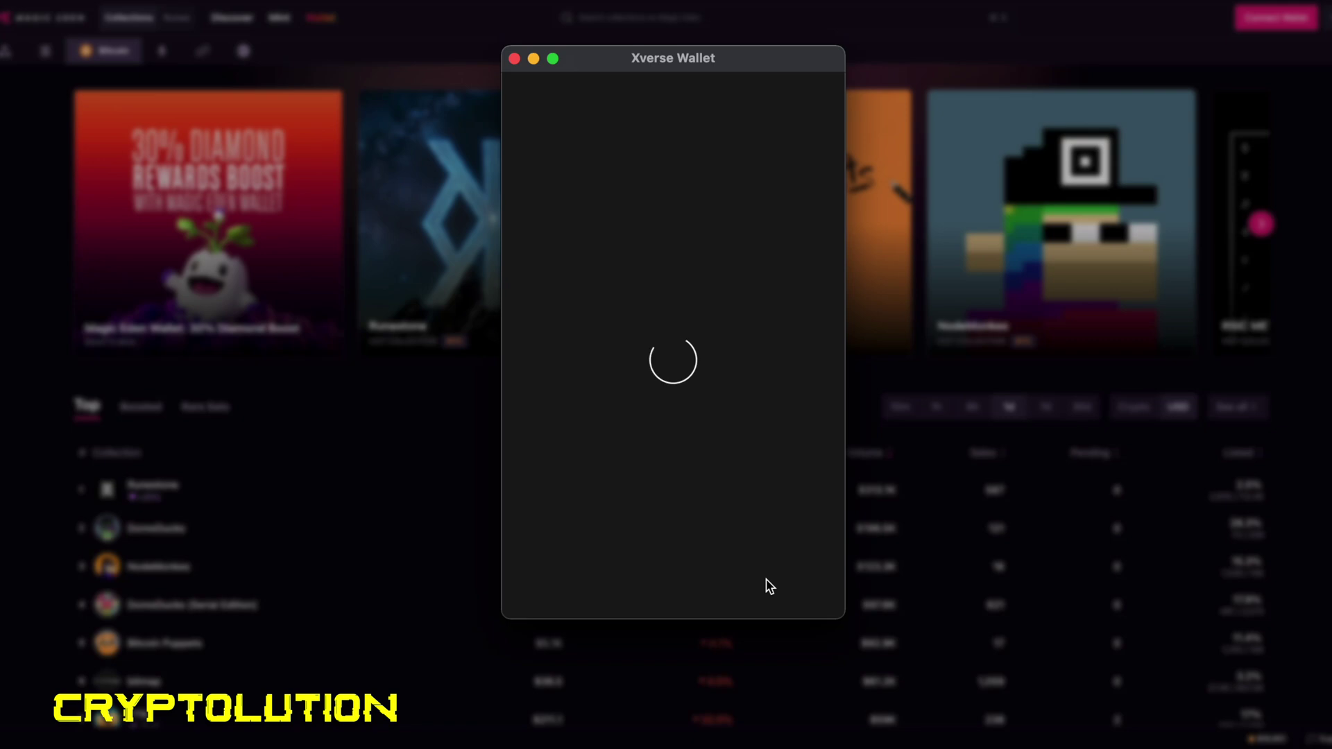
pyautogui.scroll(-3, 778, 452)
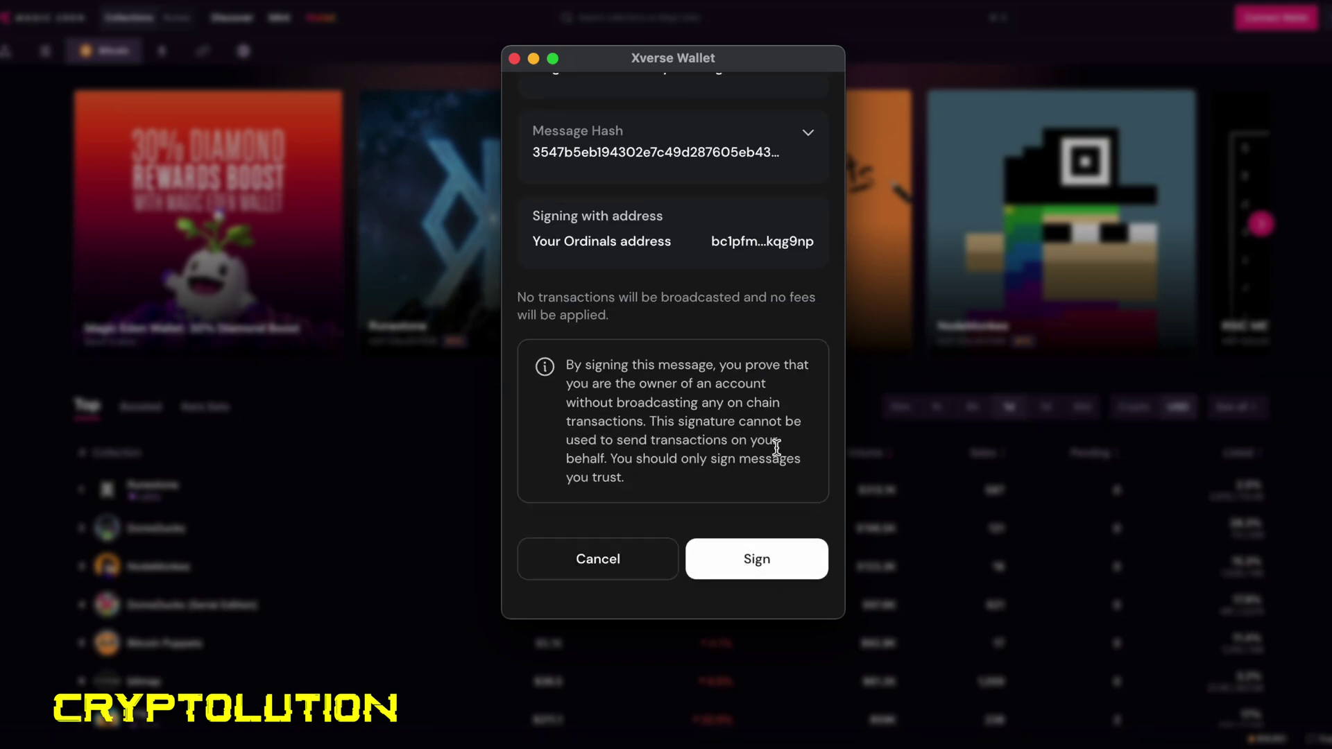
pyautogui.click(759, 559)
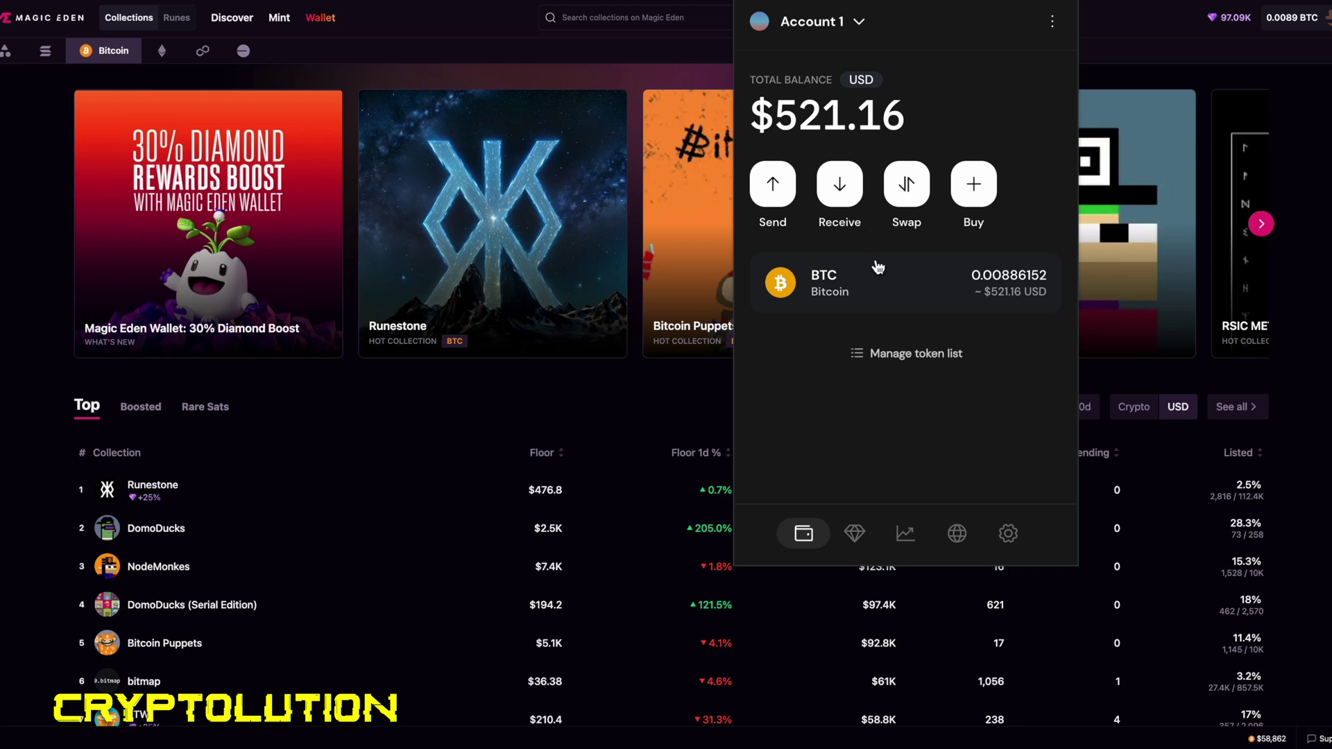
# Step: Copy Xverse's Bitcoin payments receiving address, then close the addresses panel
pyautogui.click(846, 186)
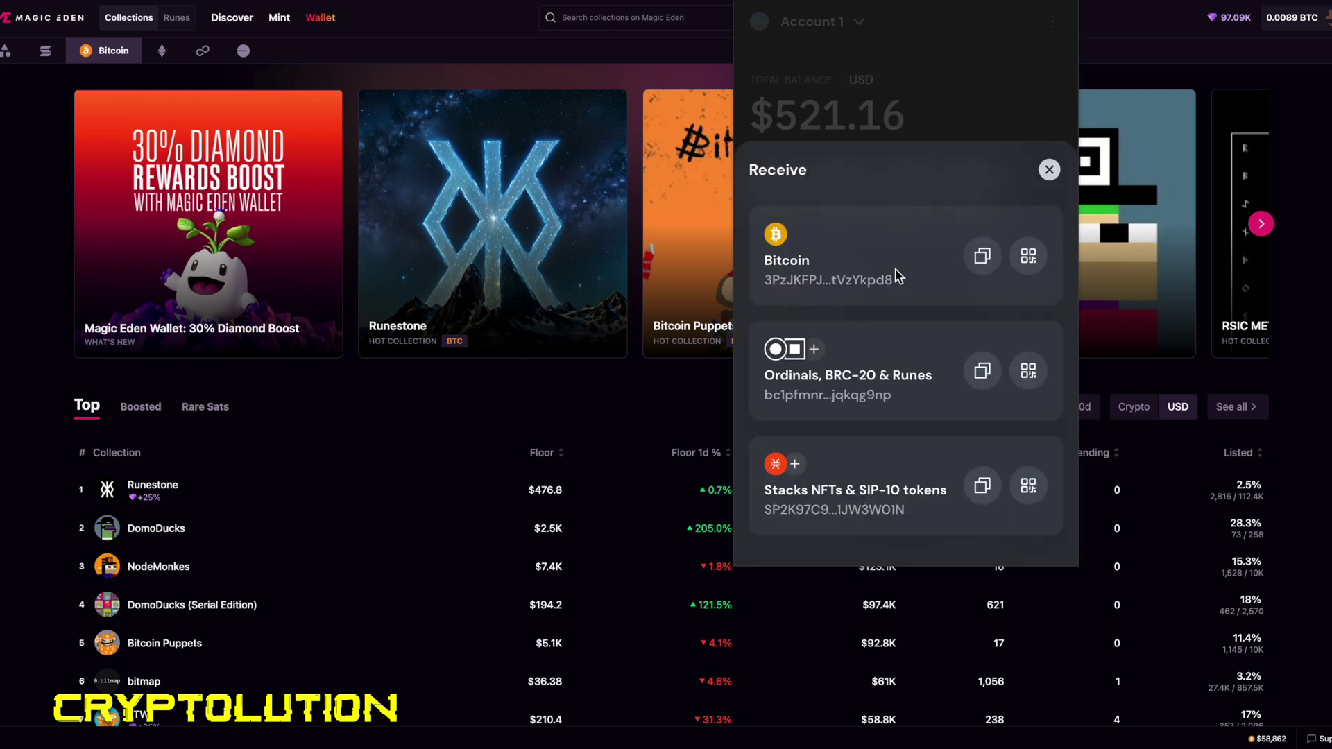
pyautogui.click(982, 256)
pyautogui.click(571, 422)
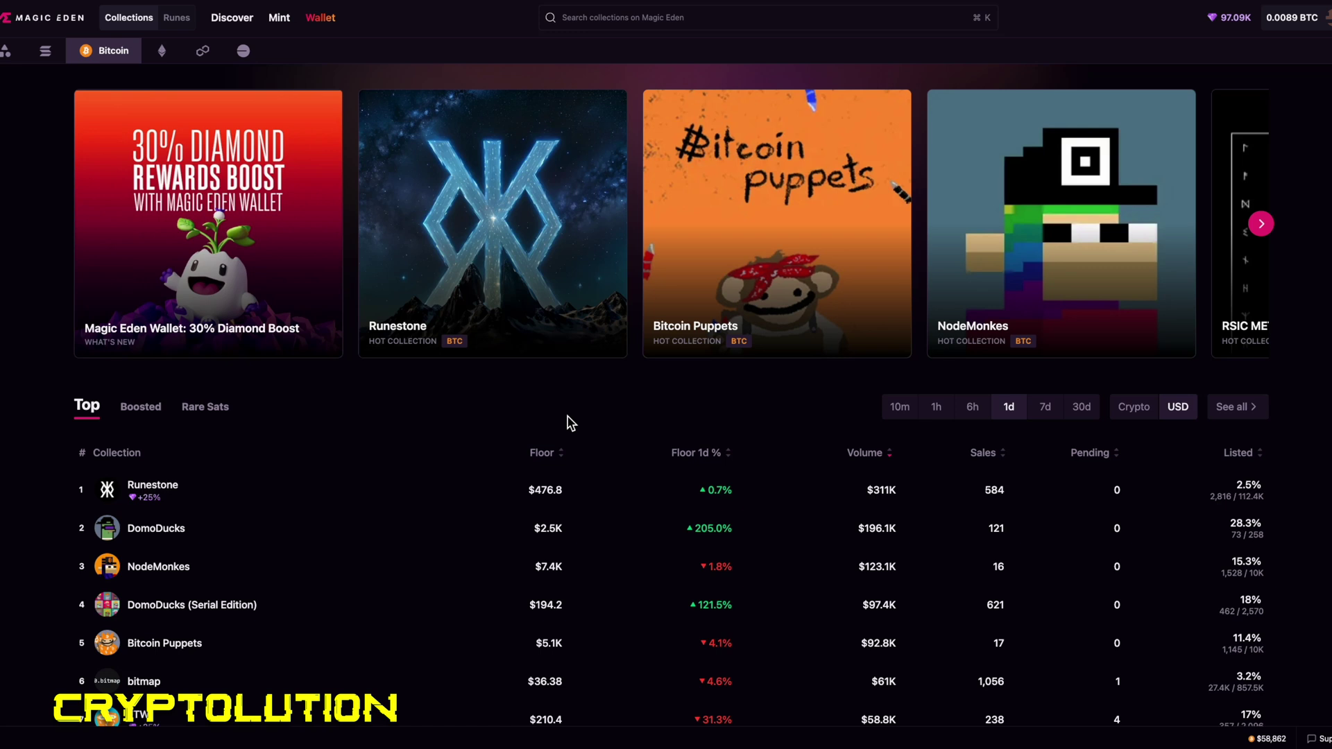
# Step: Buy the cheapest 0.0081 BTC Runestone item and review the 0.0082908 BTC Xverse transfer
pyautogui.click(152, 486)
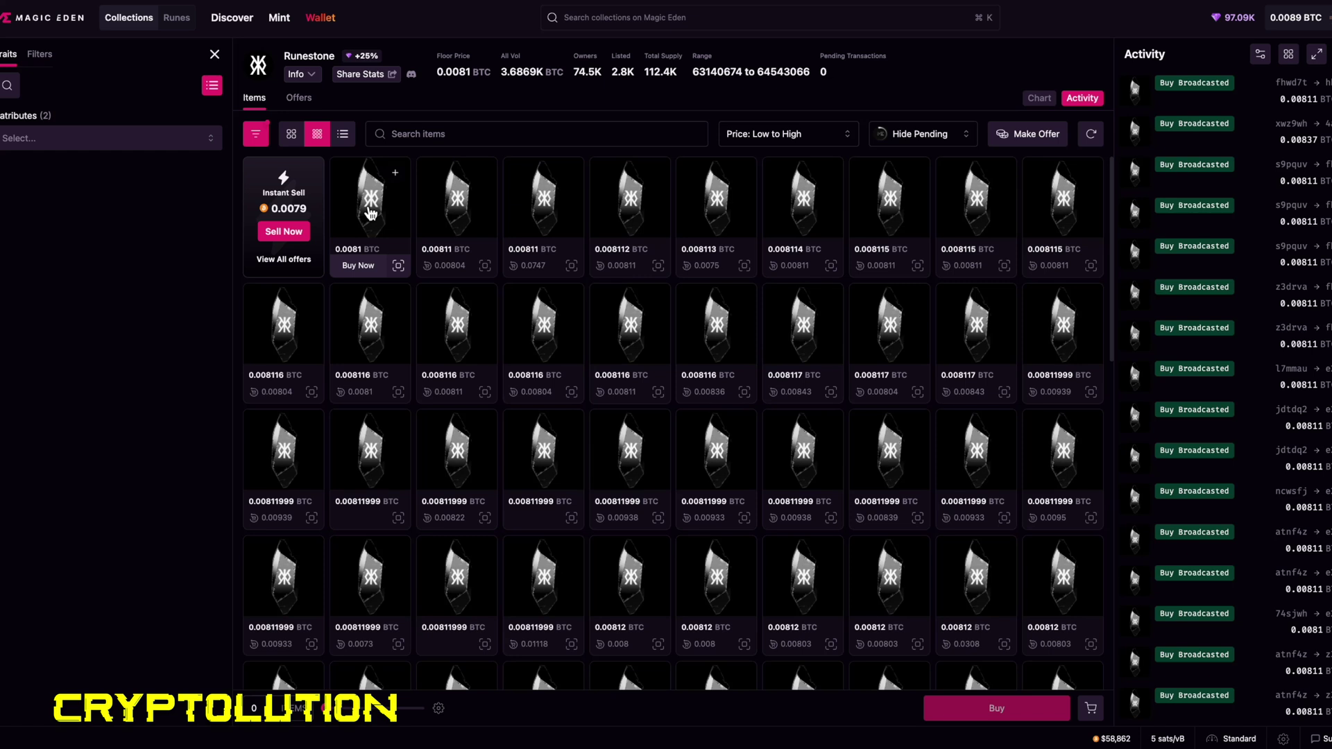
pyautogui.click(371, 211)
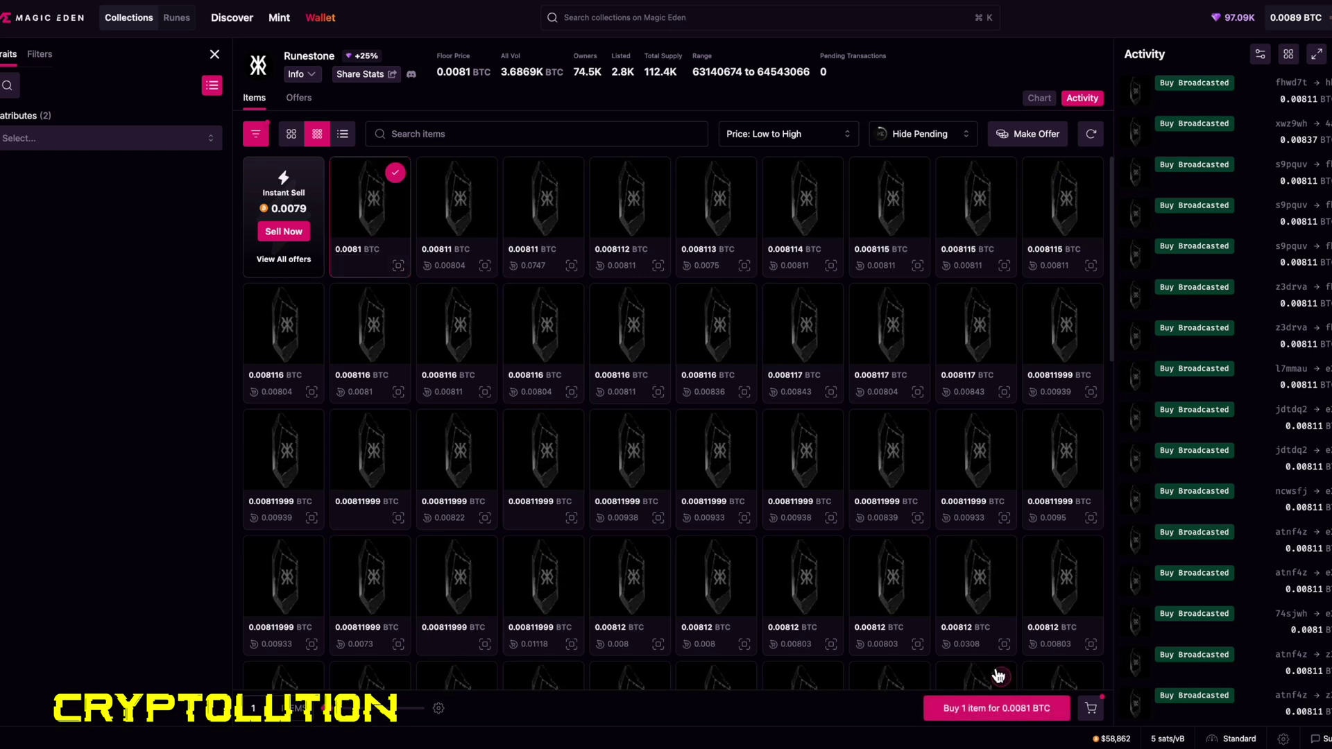
pyautogui.click(1003, 708)
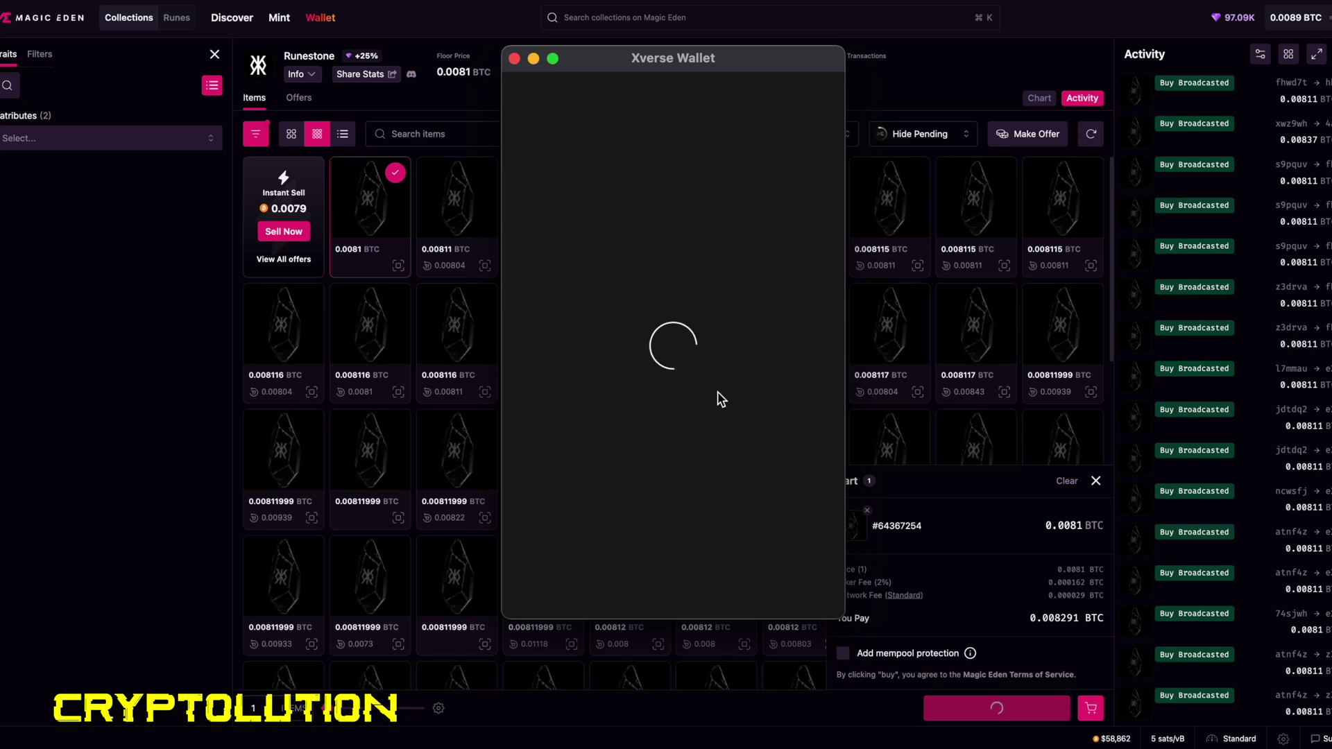
pyautogui.scroll(-5, 716, 396)
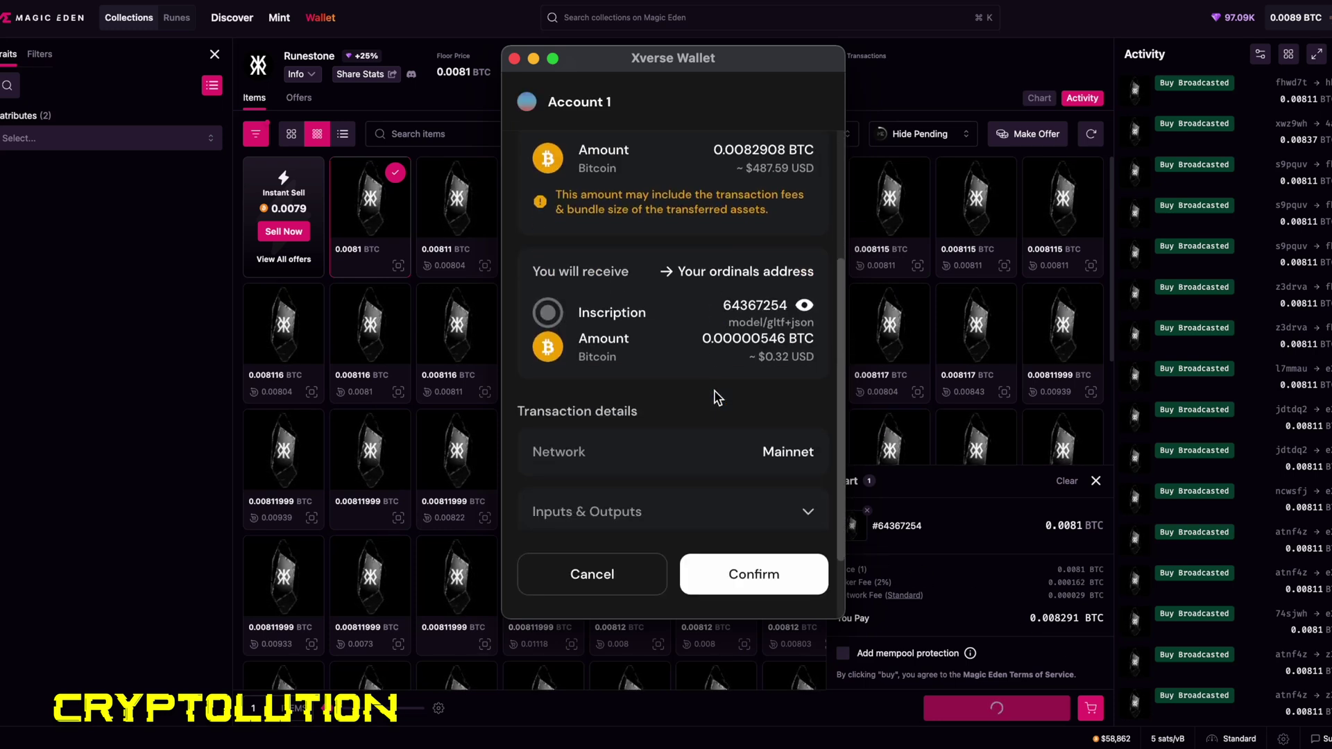
pyautogui.scroll(-2, 675, 421)
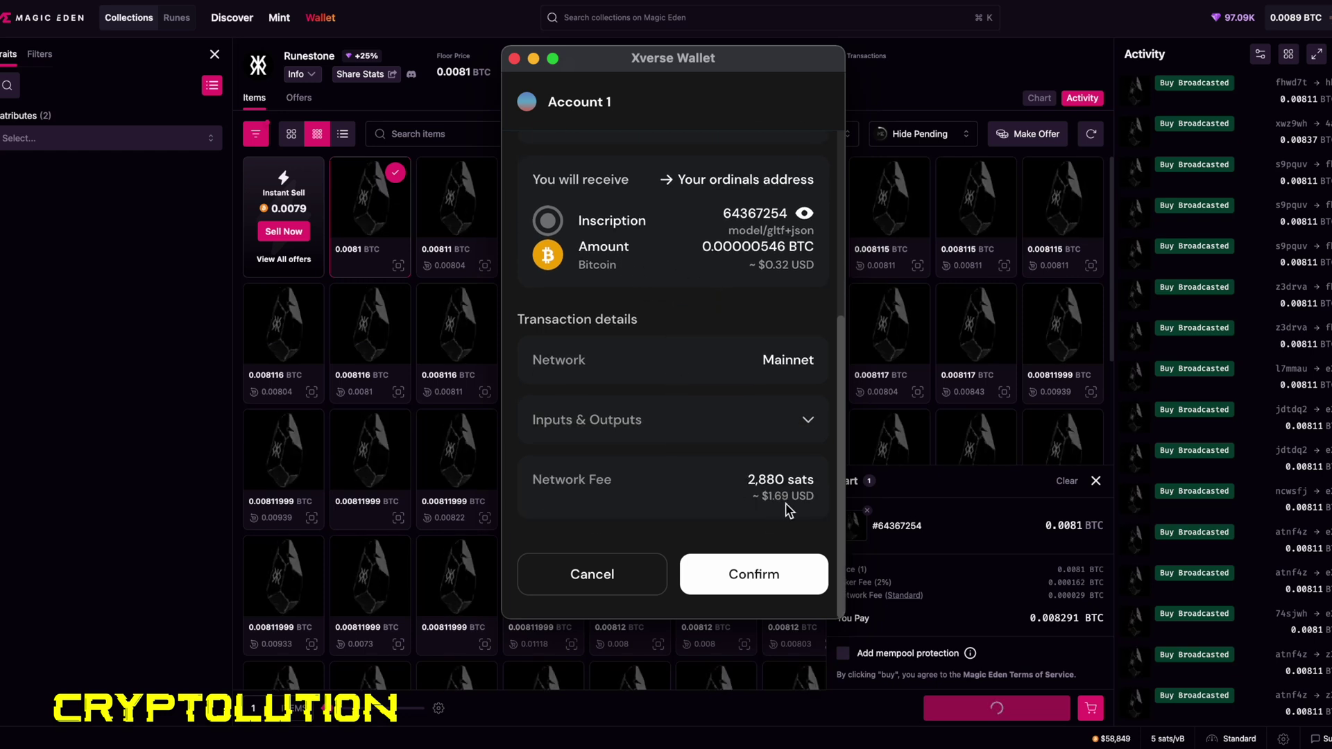
pyautogui.scroll(7, 789, 511)
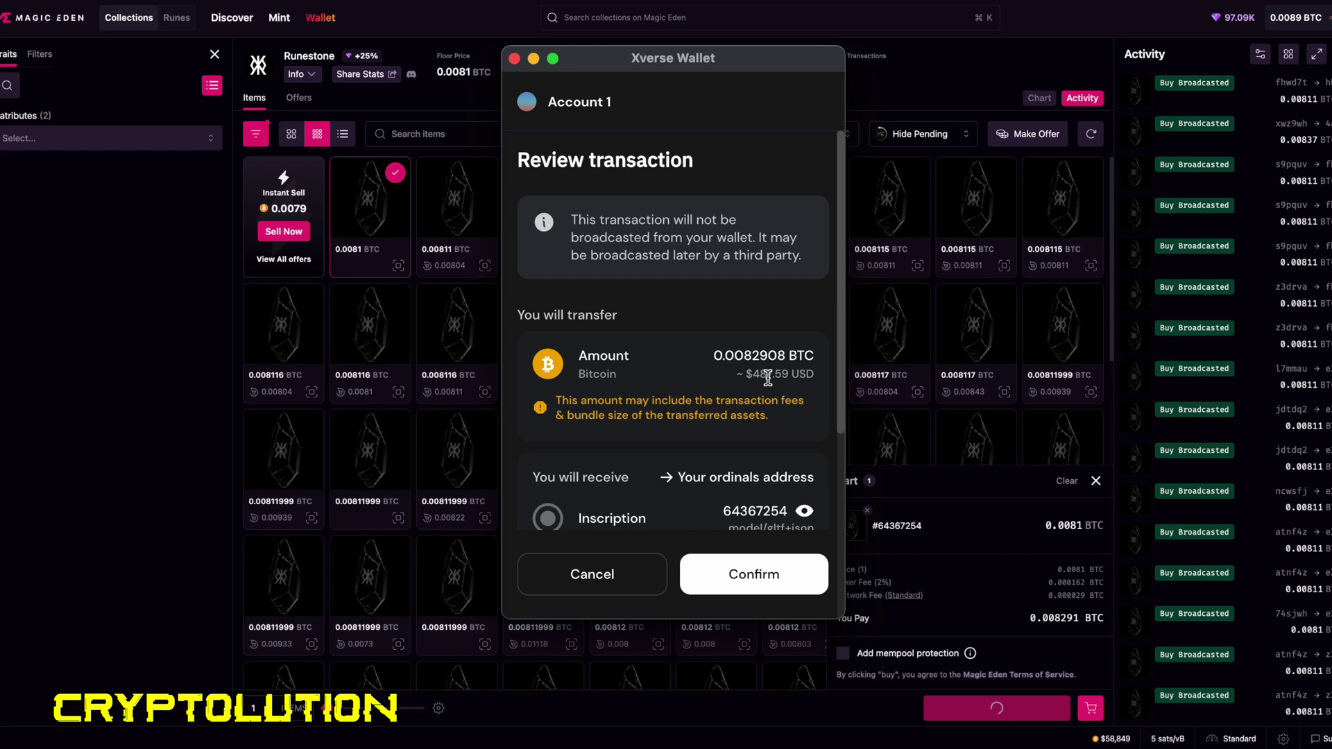
# Step: Confirm the Runestone purchase transaction in Xverse
pyautogui.click(756, 578)
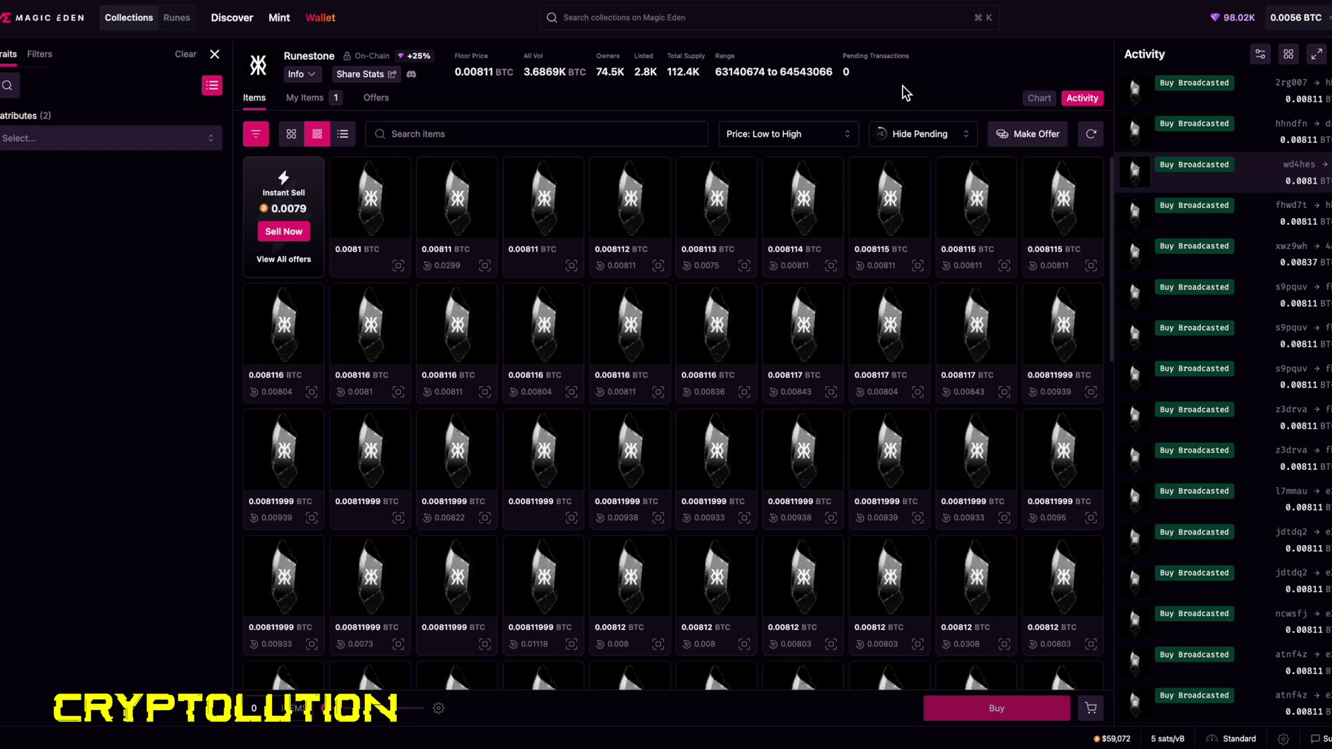
# Step: Go to the profile's My Items and open Runestone Inscription #64367254
pyautogui.click(1296, 18)
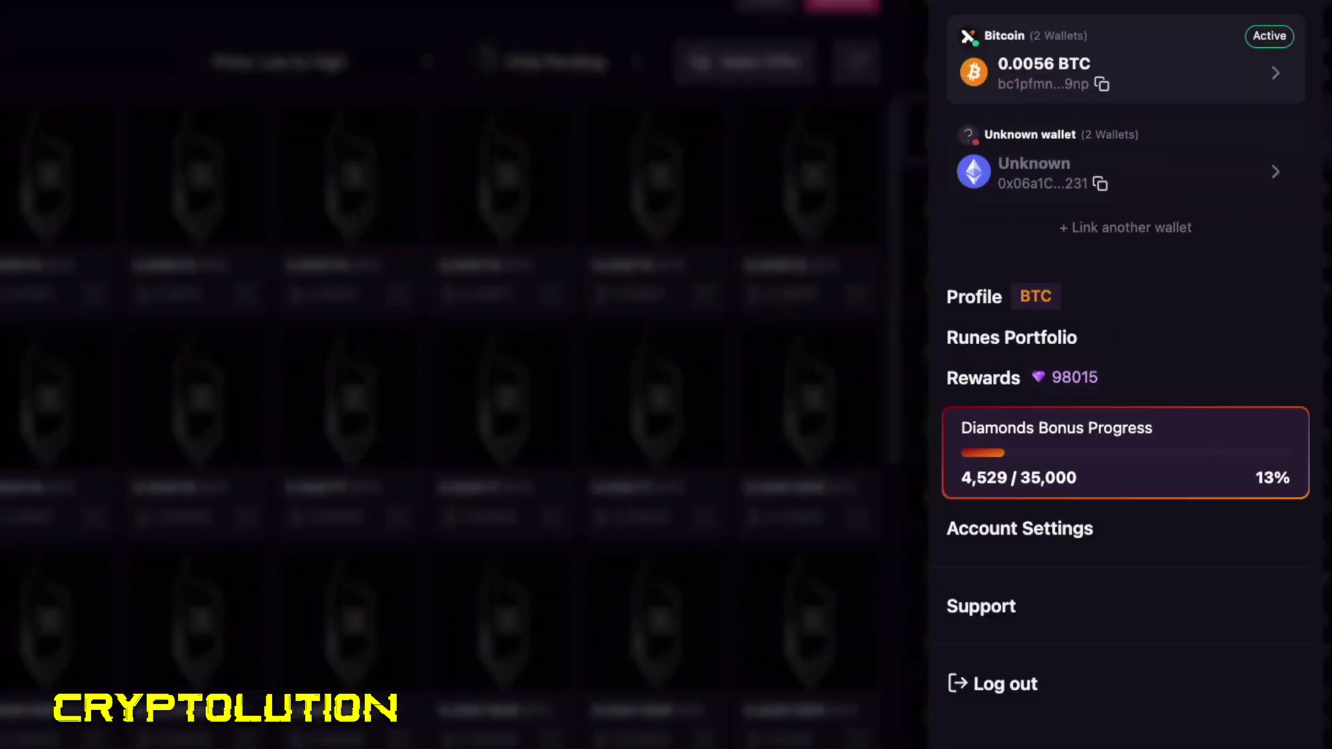
pyautogui.click(984, 294)
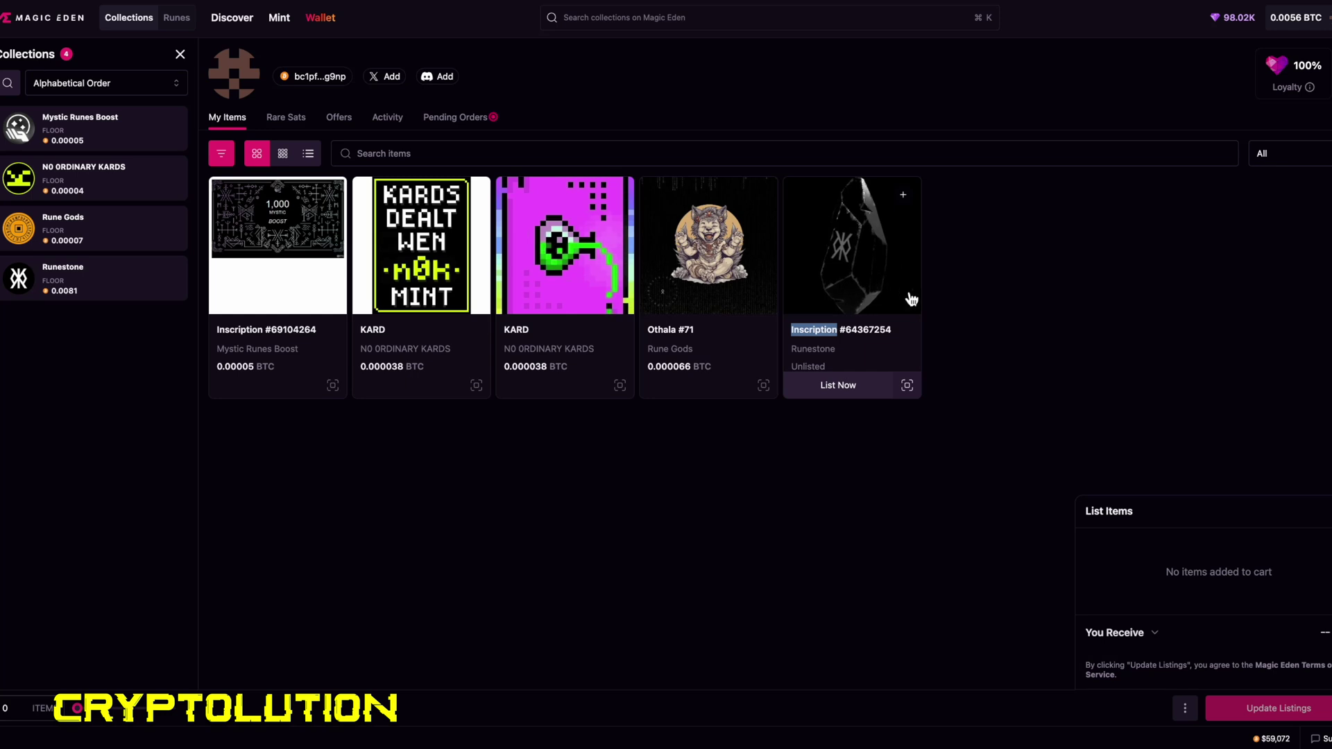
pyautogui.click(969, 444)
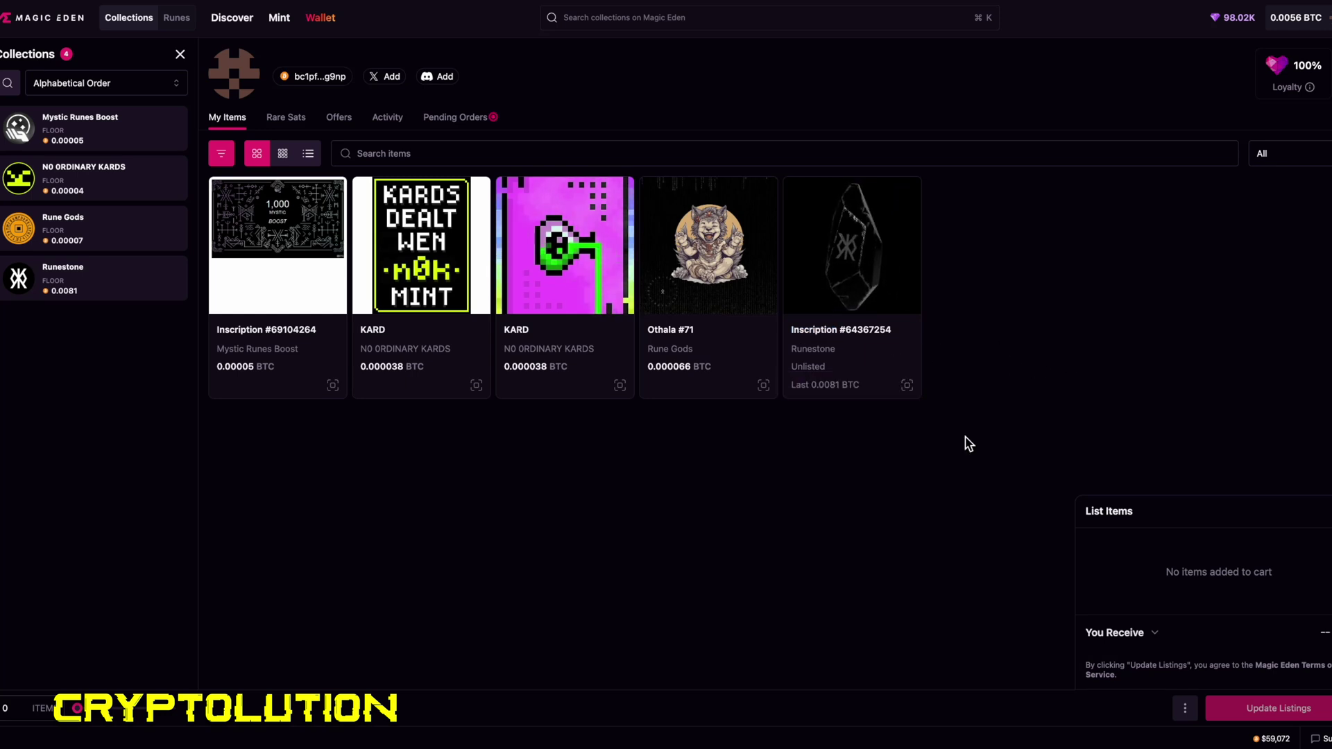
pyautogui.click(864, 337)
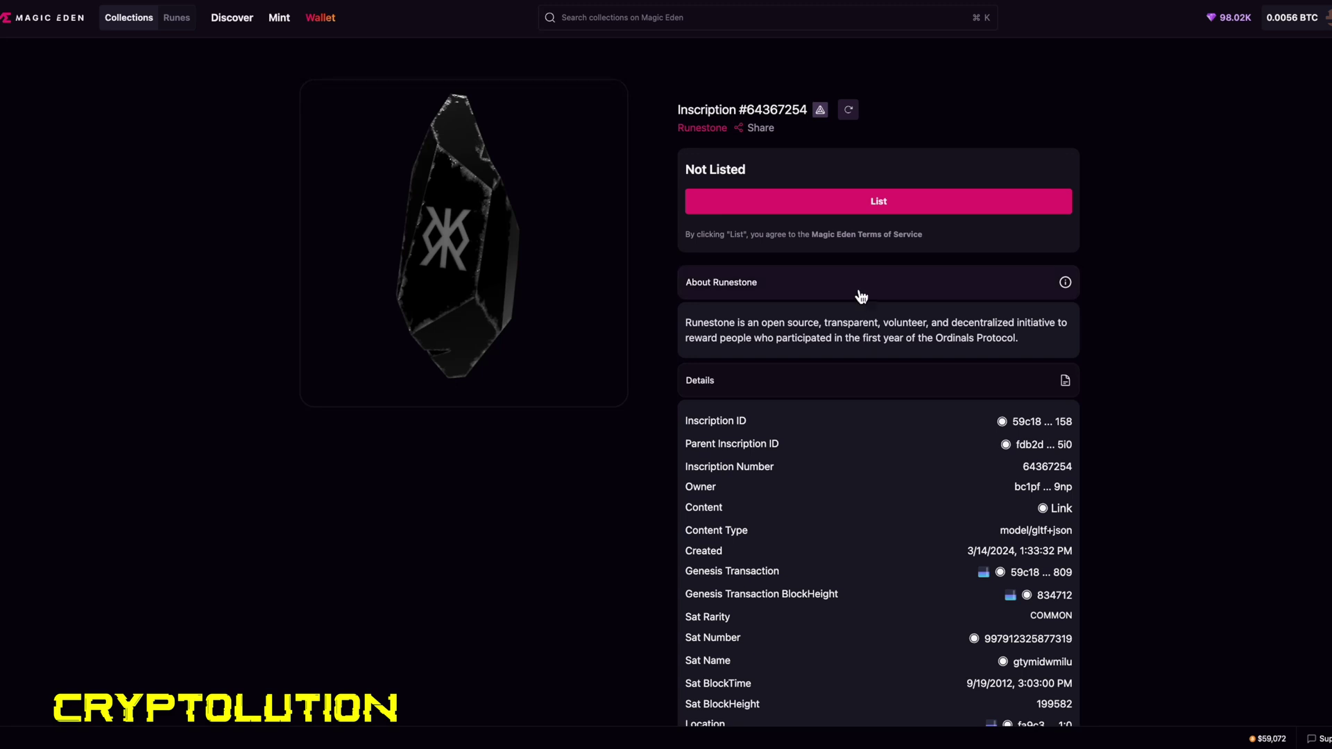
# Step: Start listing the inscription and set its asking price to 0.01 BTC
pyautogui.click(841, 208)
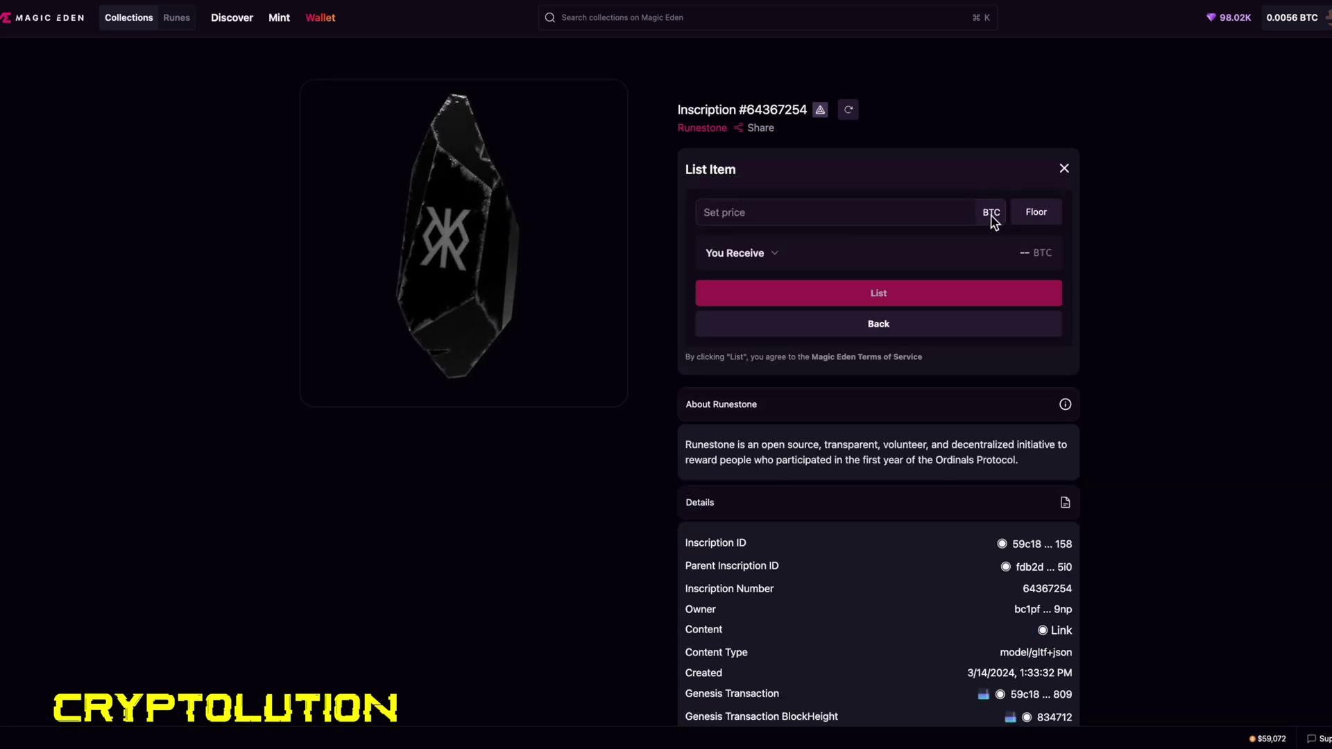
pyautogui.click(1034, 214)
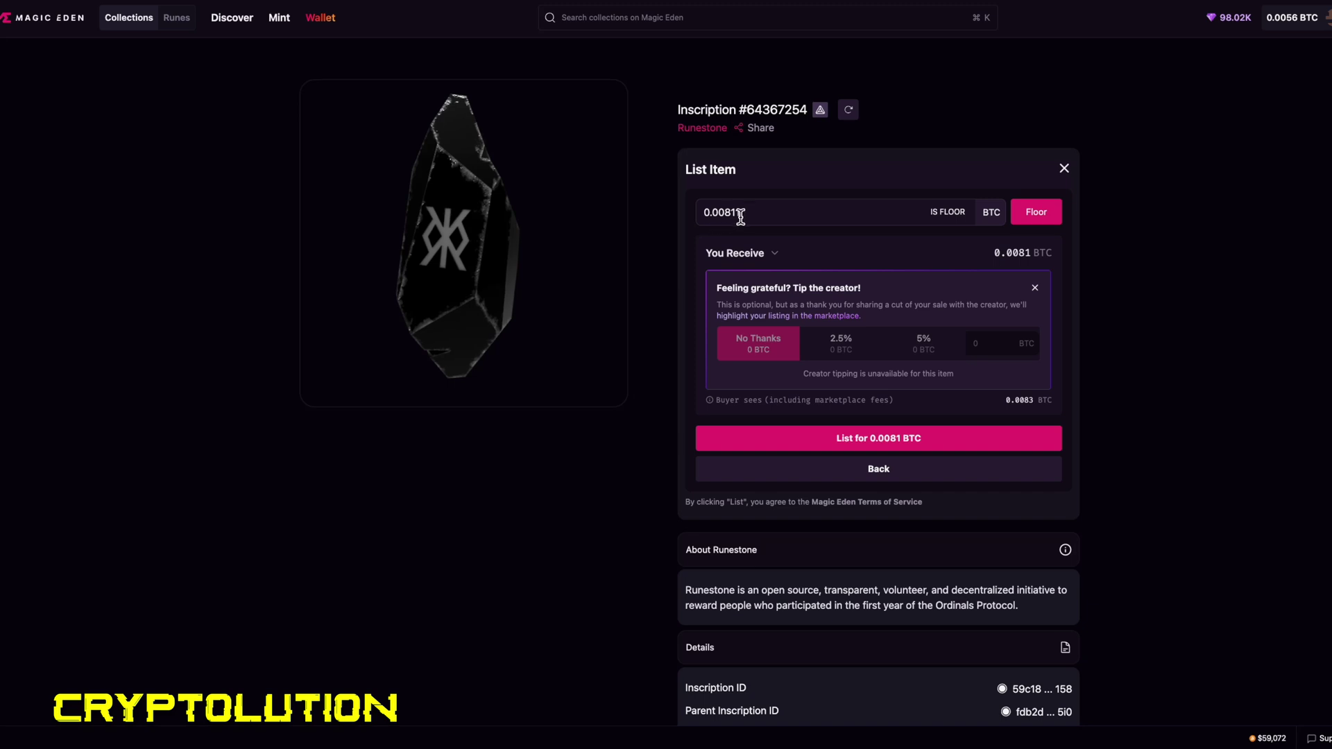
pyautogui.moveTo(740, 217); pyautogui.dragTo(719, 217)
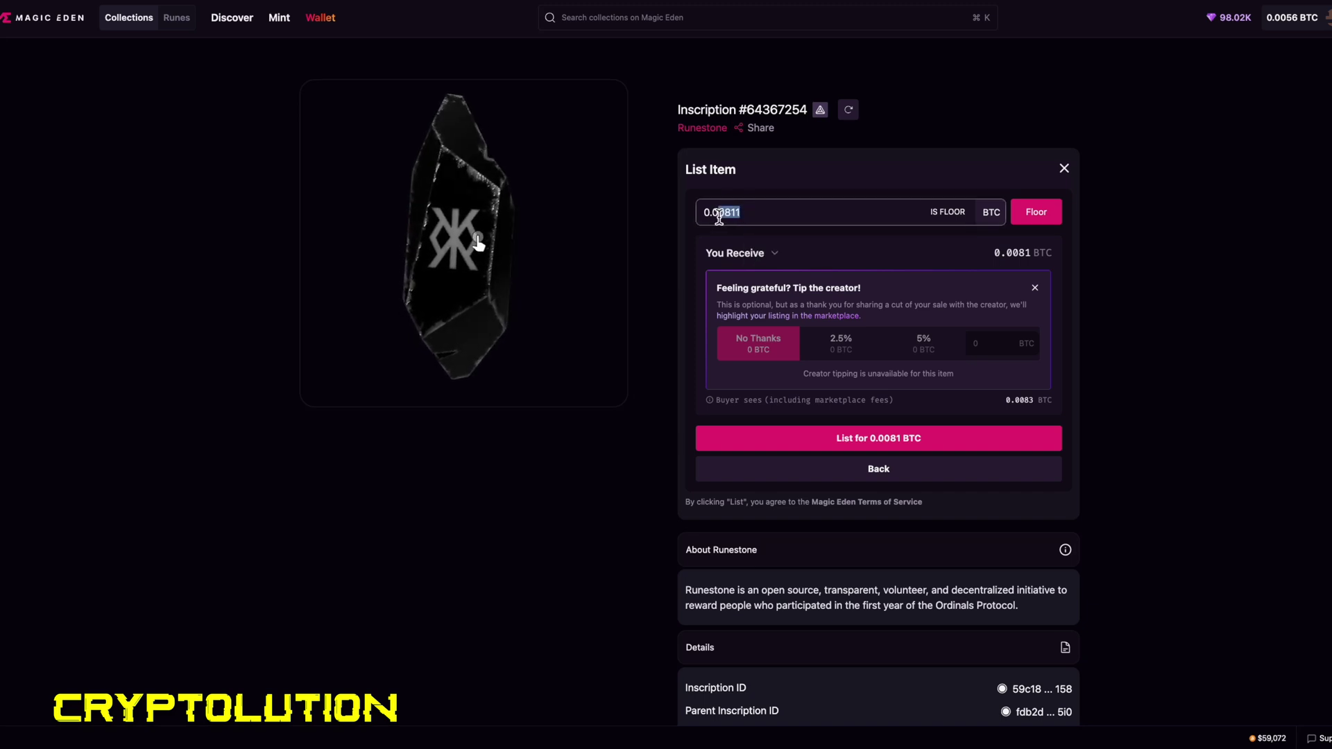
pyautogui.write('1')
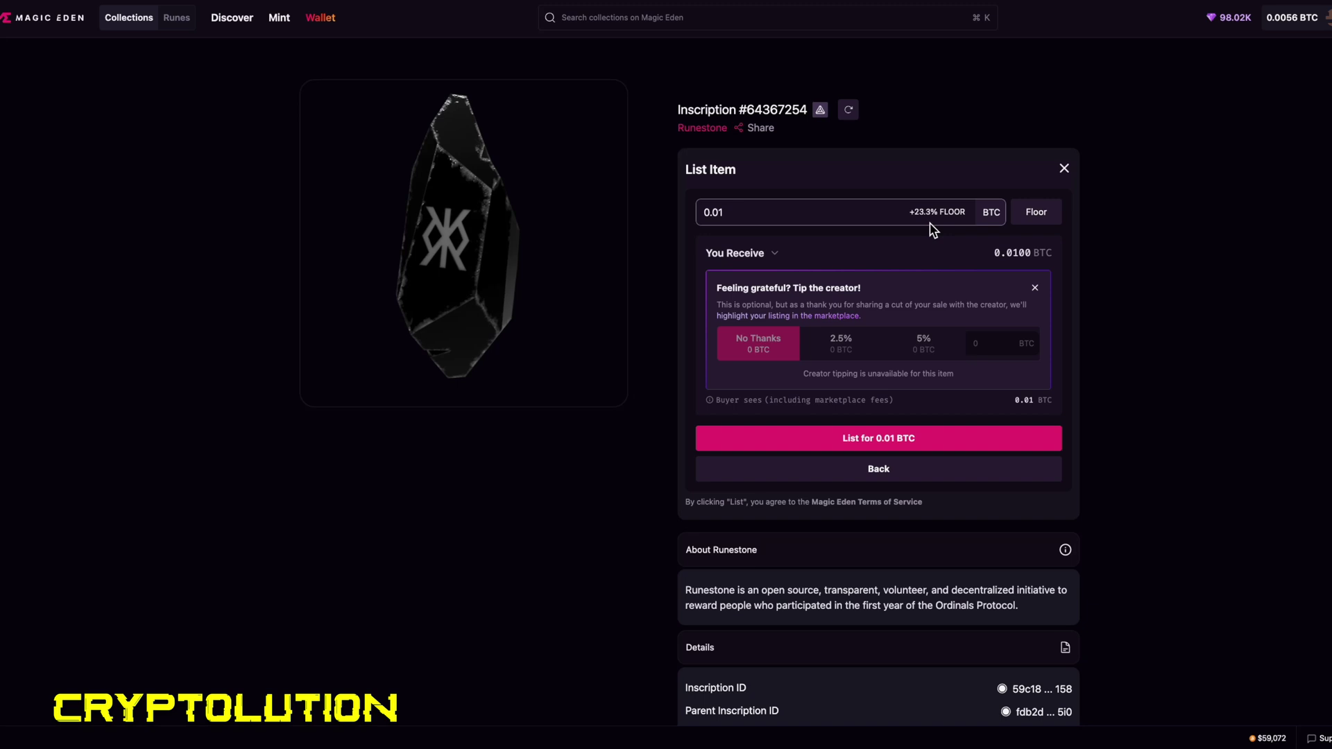
# Step: Submit the 0.01 BTC listing and confirm it in Xverse for a 0.00995 BTC payout
pyautogui.click(942, 438)
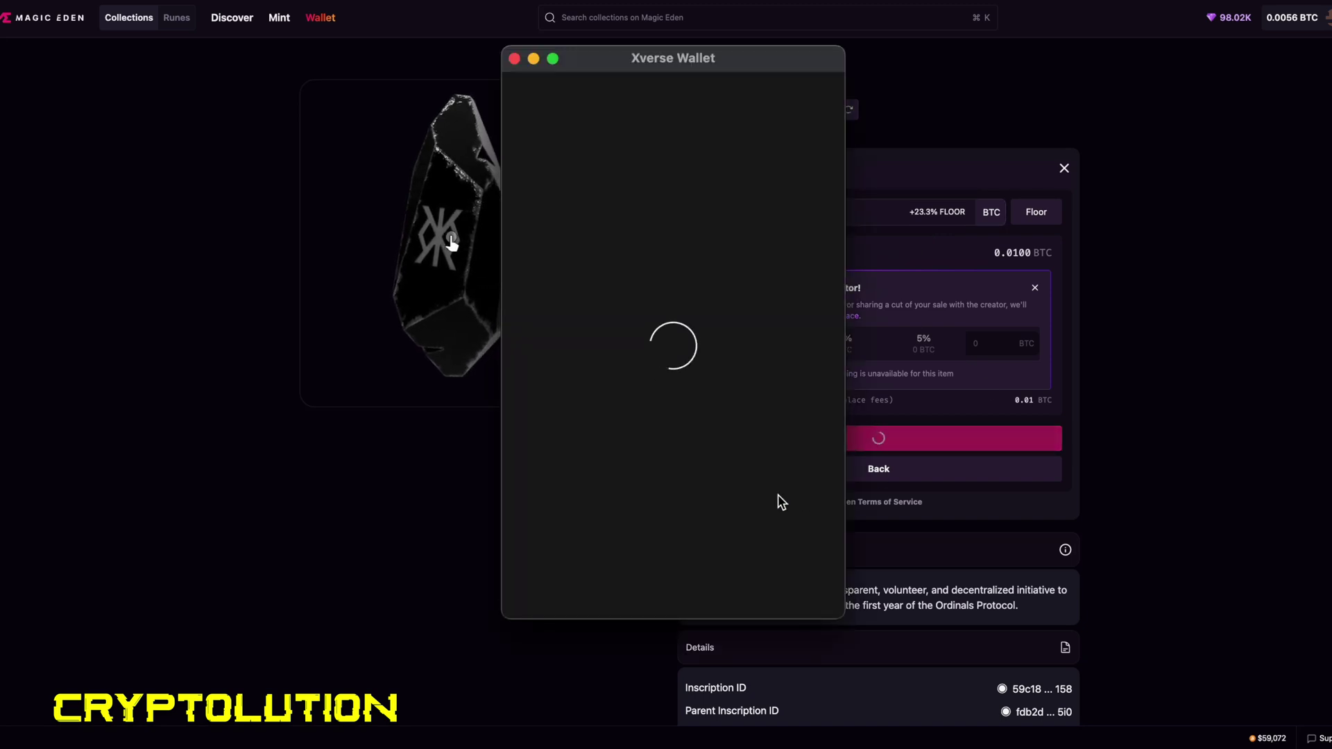
pyautogui.scroll(-3, 778, 494)
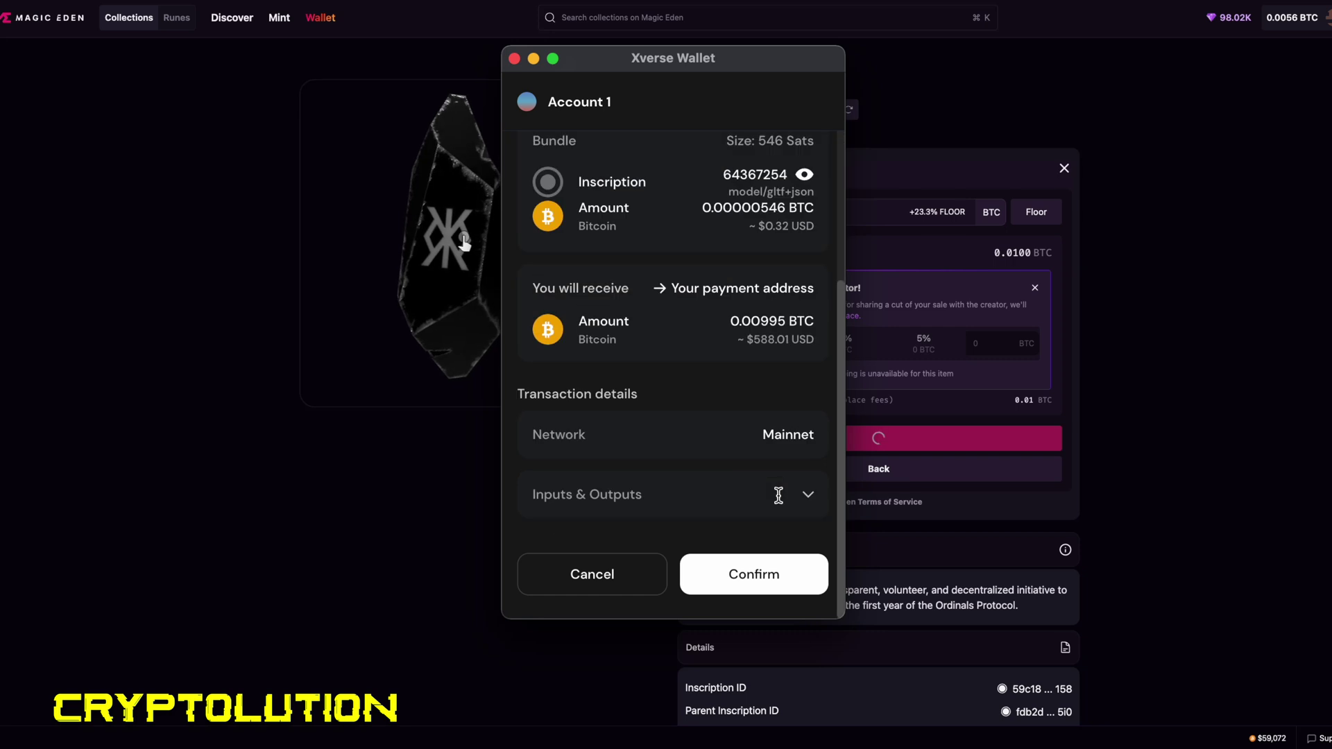
pyautogui.click(762, 585)
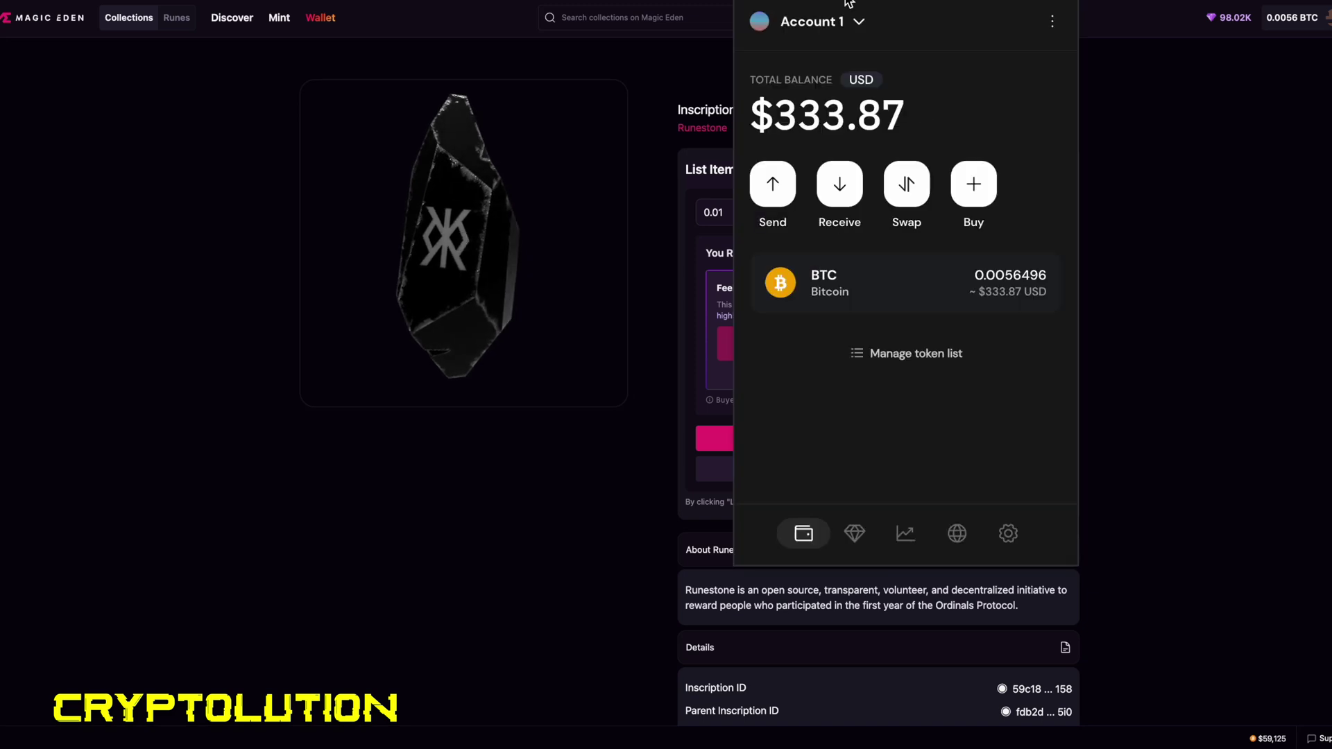
# Step: Switch Xverse to Account 2 and copy its Ordinals, BRC-20 & Runes address
pyautogui.click(828, 28)
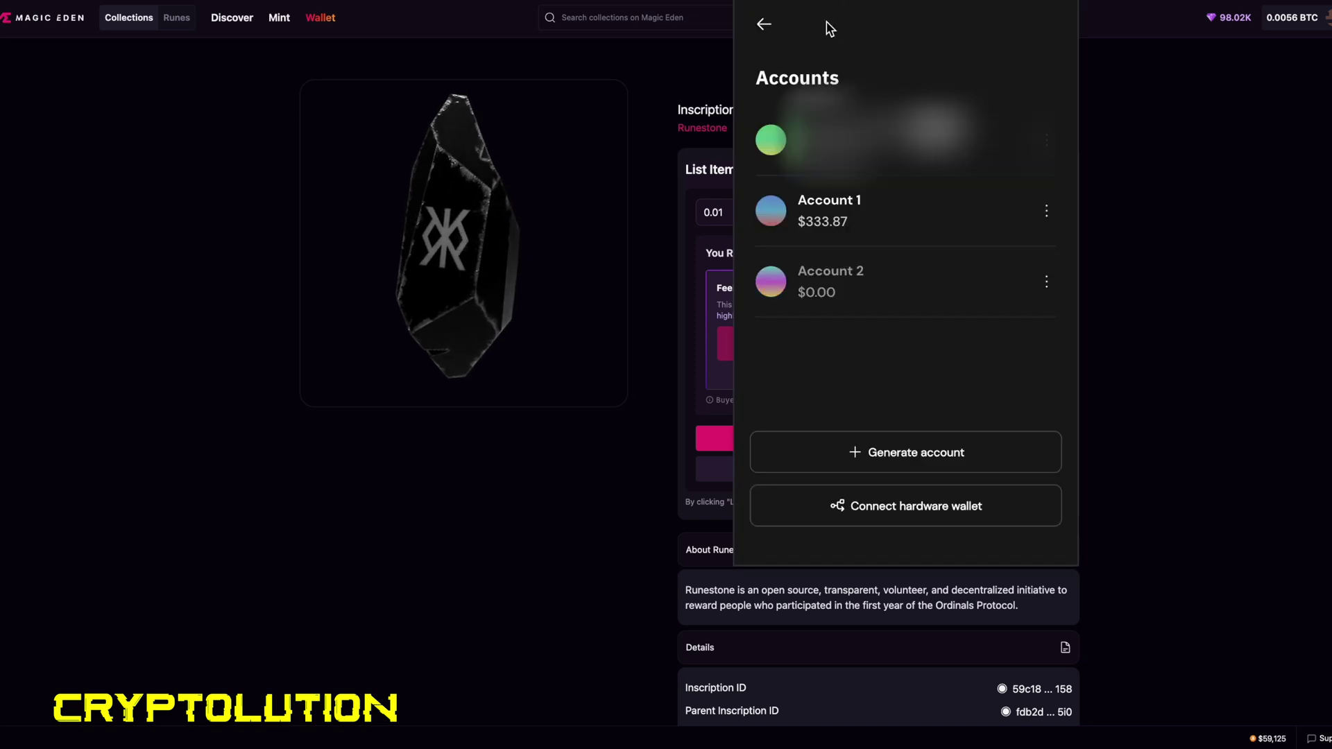
pyautogui.click(845, 285)
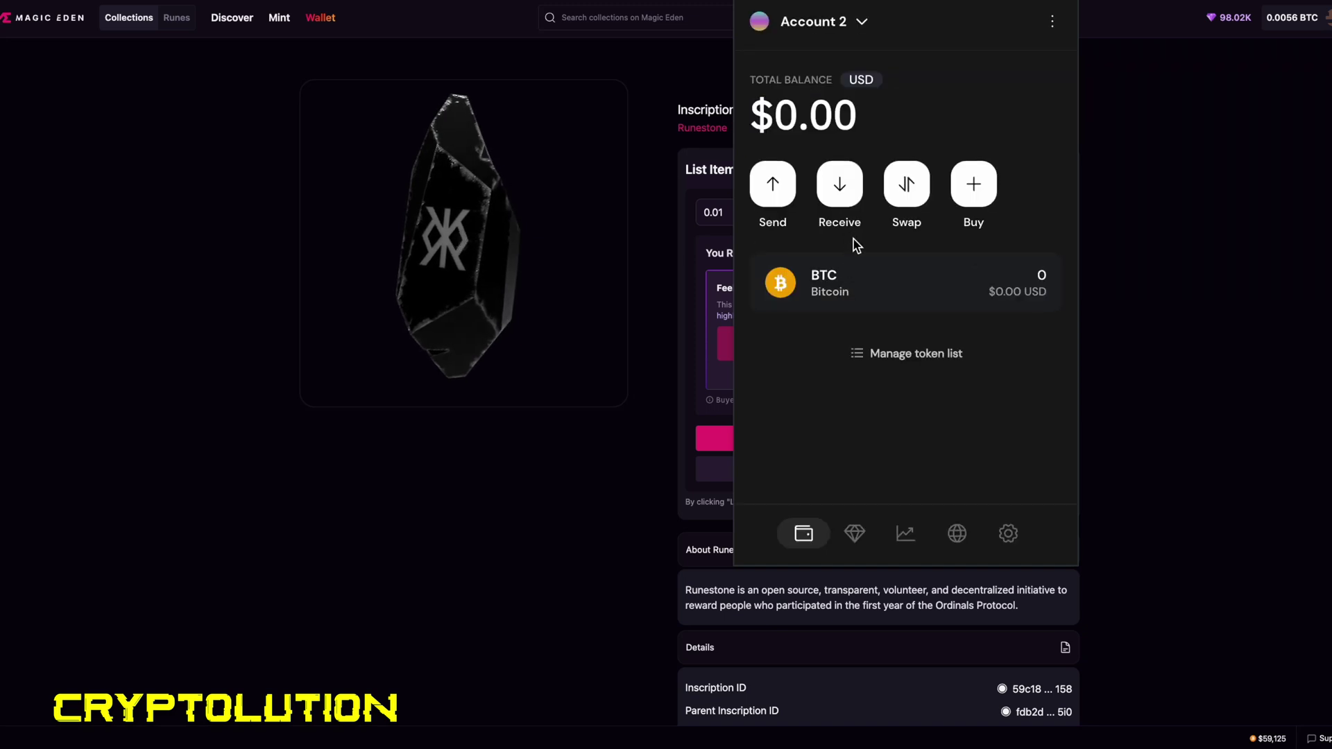
pyautogui.click(842, 184)
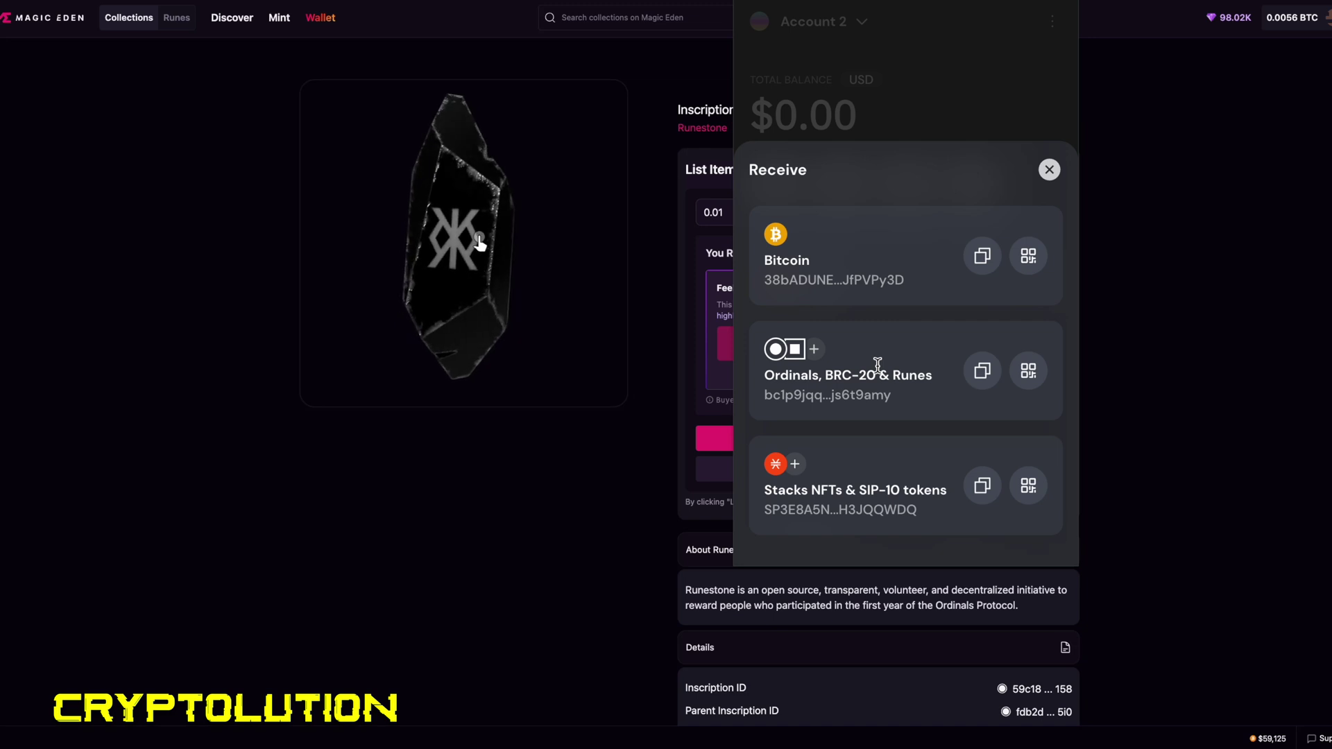
pyautogui.click(984, 375)
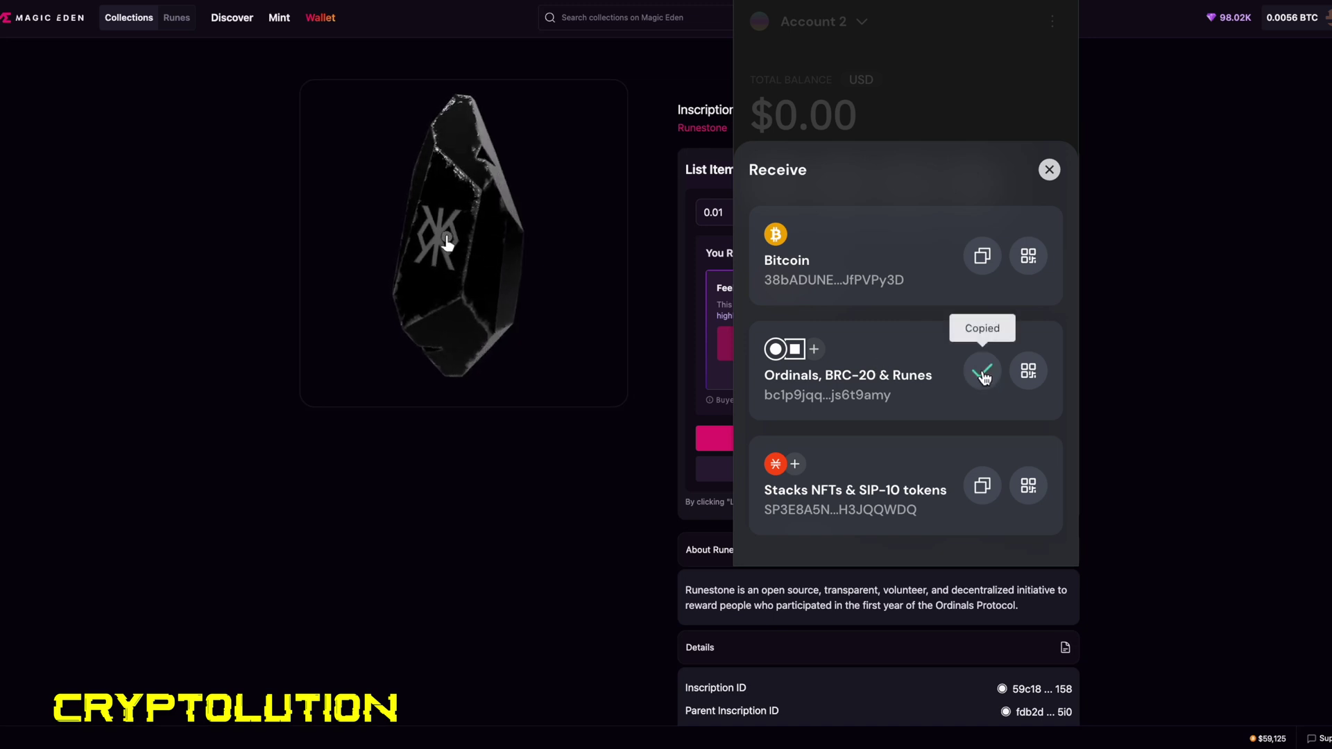
# Step: Close the receiving addresses and switch the wallet back to Account 1
pyautogui.click(969, 111)
pyautogui.click(845, 24)
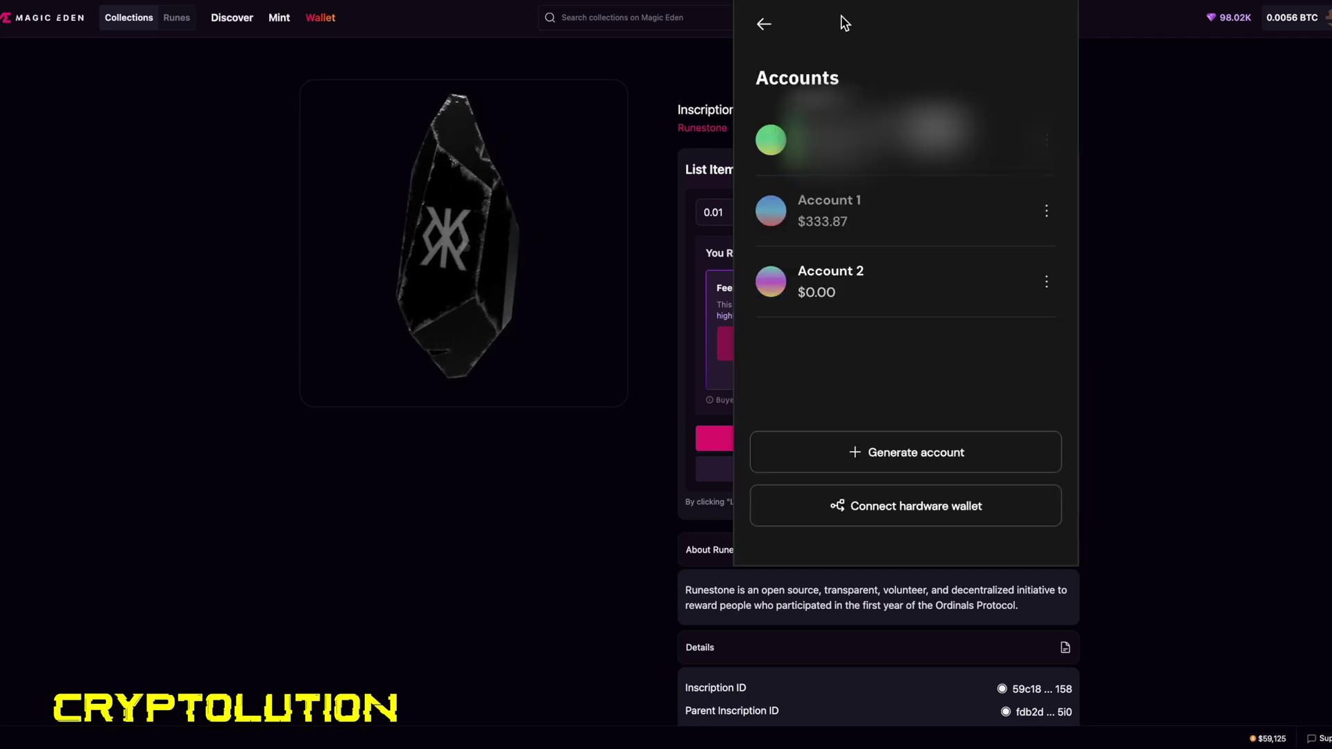
pyautogui.click(860, 215)
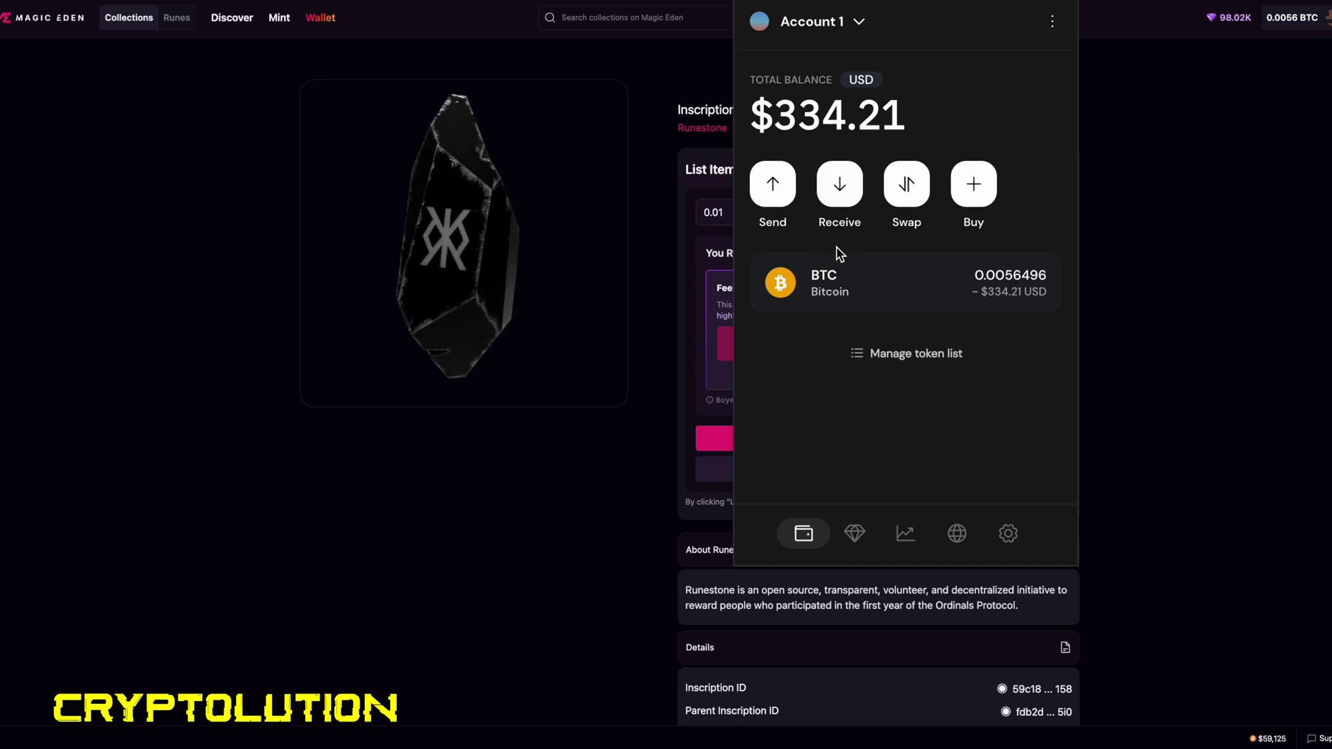
# Step: Open Runestone inscription 64367254 from Account 1's collectibles
pyautogui.click(856, 535)
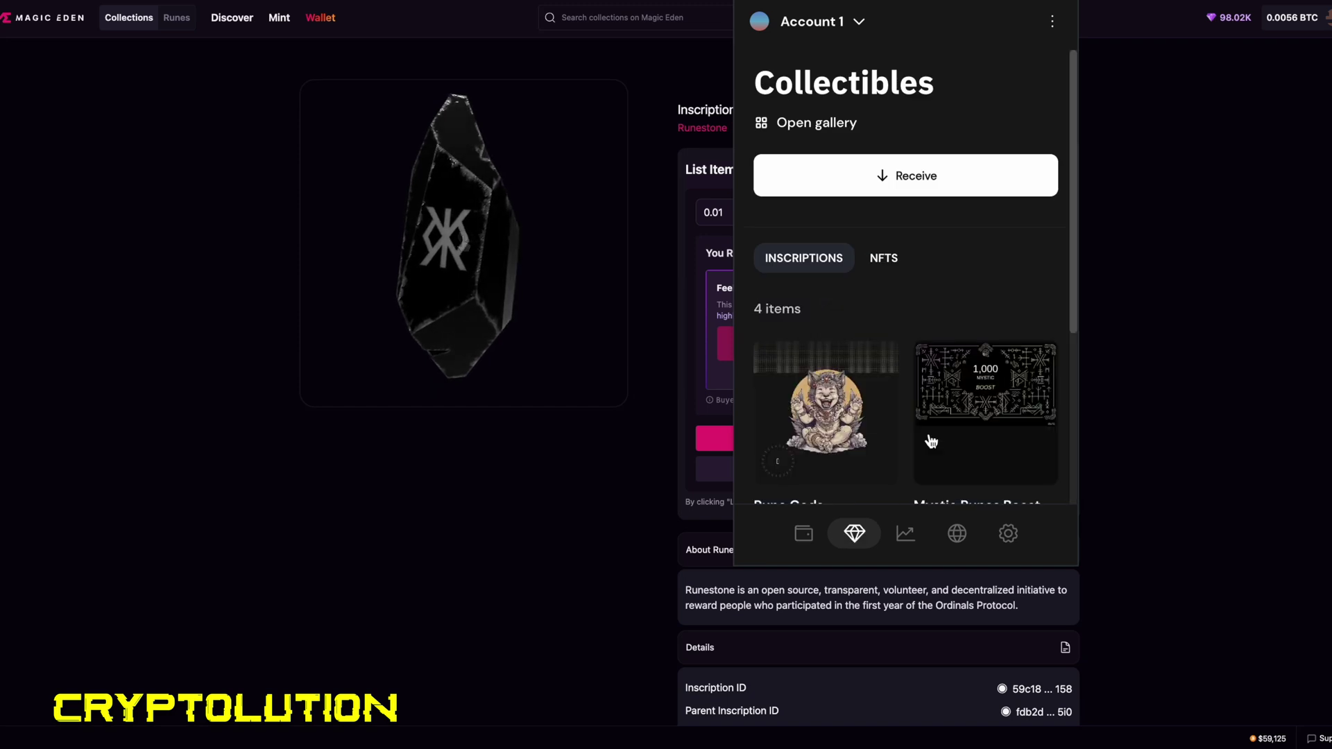
pyautogui.scroll(-5, 929, 437)
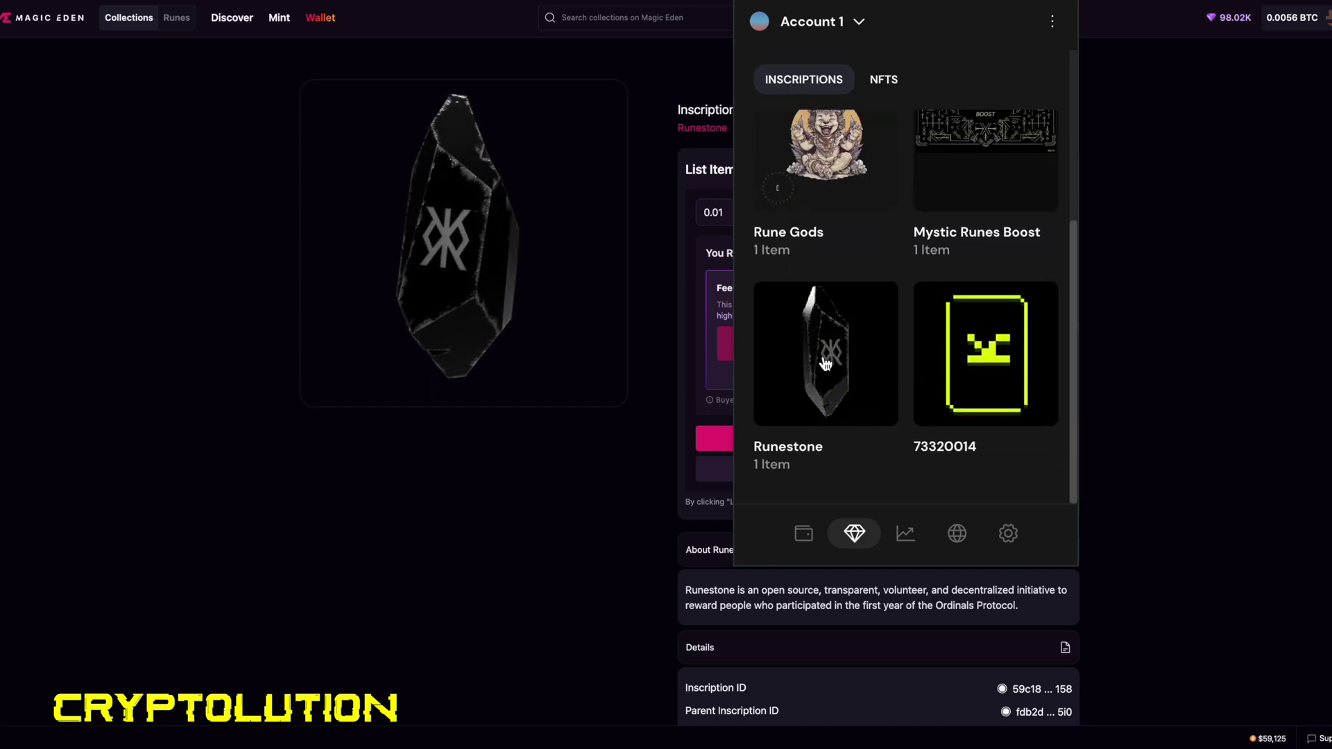
pyautogui.click(837, 379)
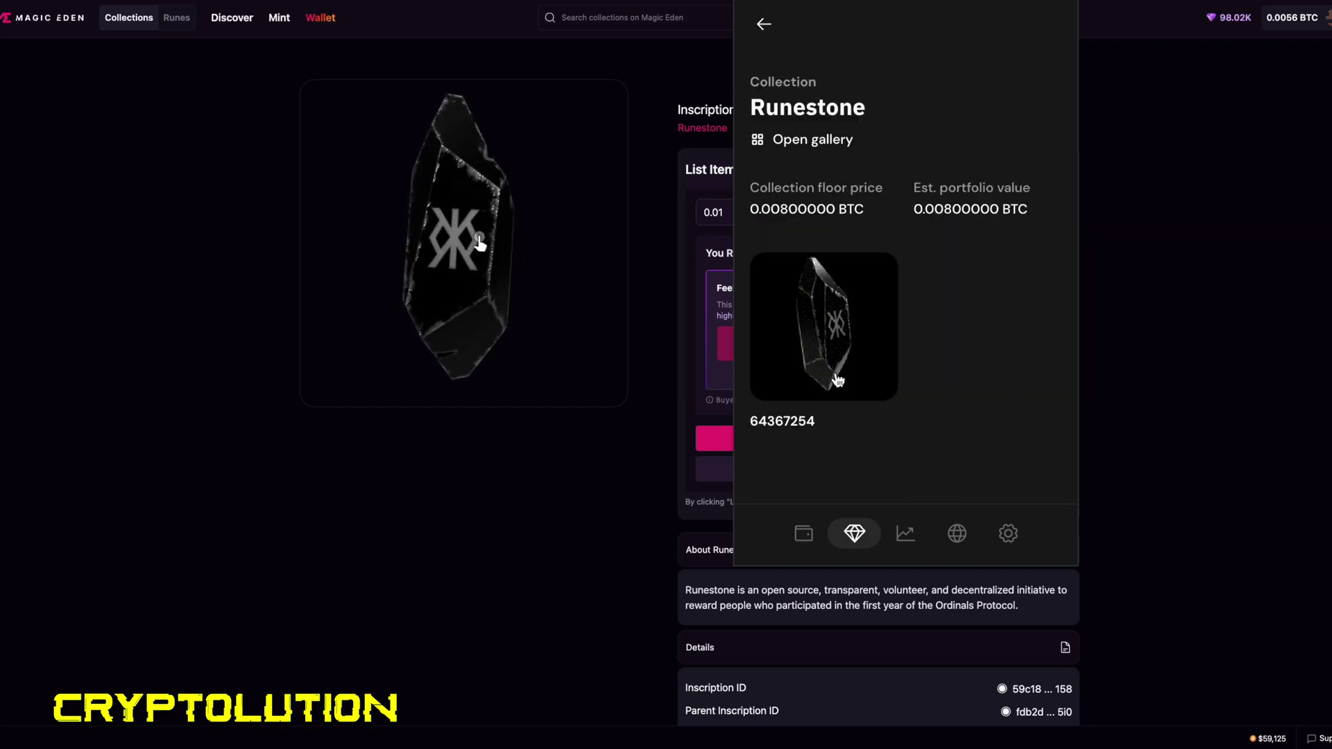
pyautogui.click(837, 380)
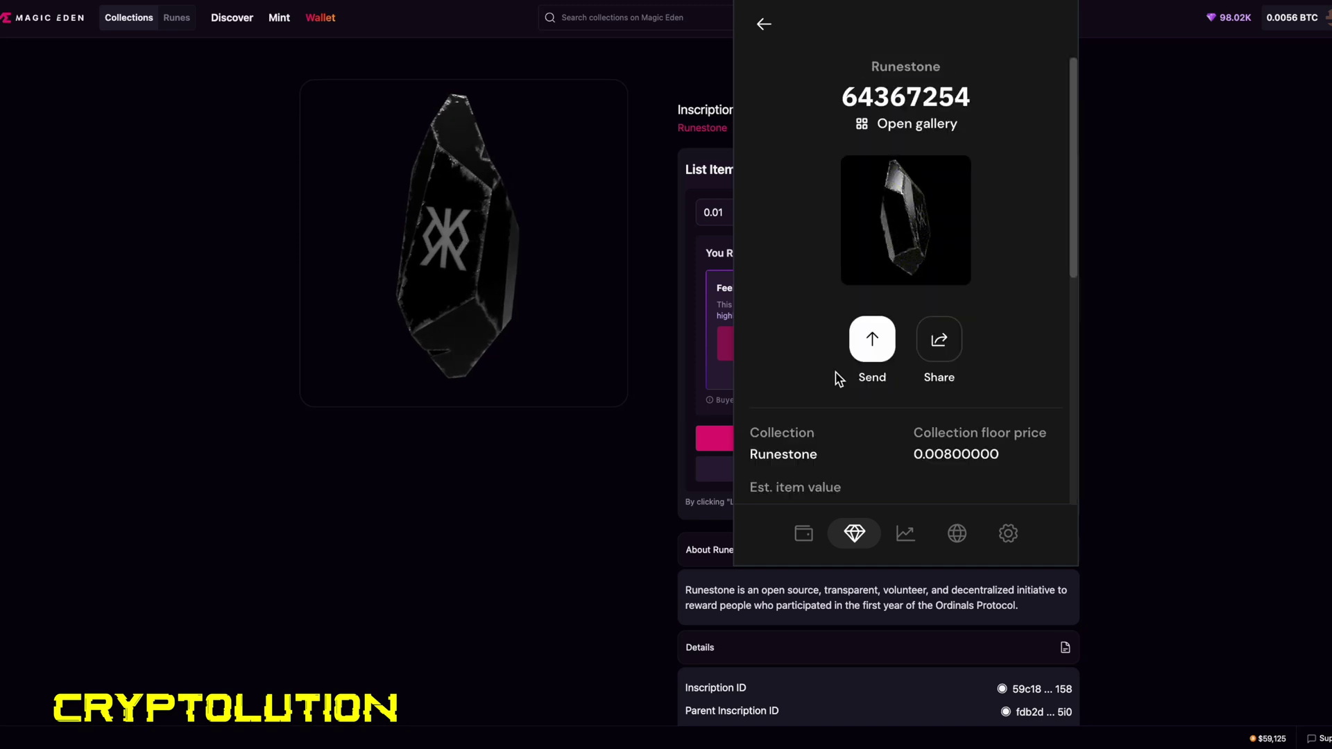
# Step: Send inscription 64367254 to the pasted Account 2 Ordinals address and confirm the 0.00002184 BTC transfer
pyautogui.click(878, 344)
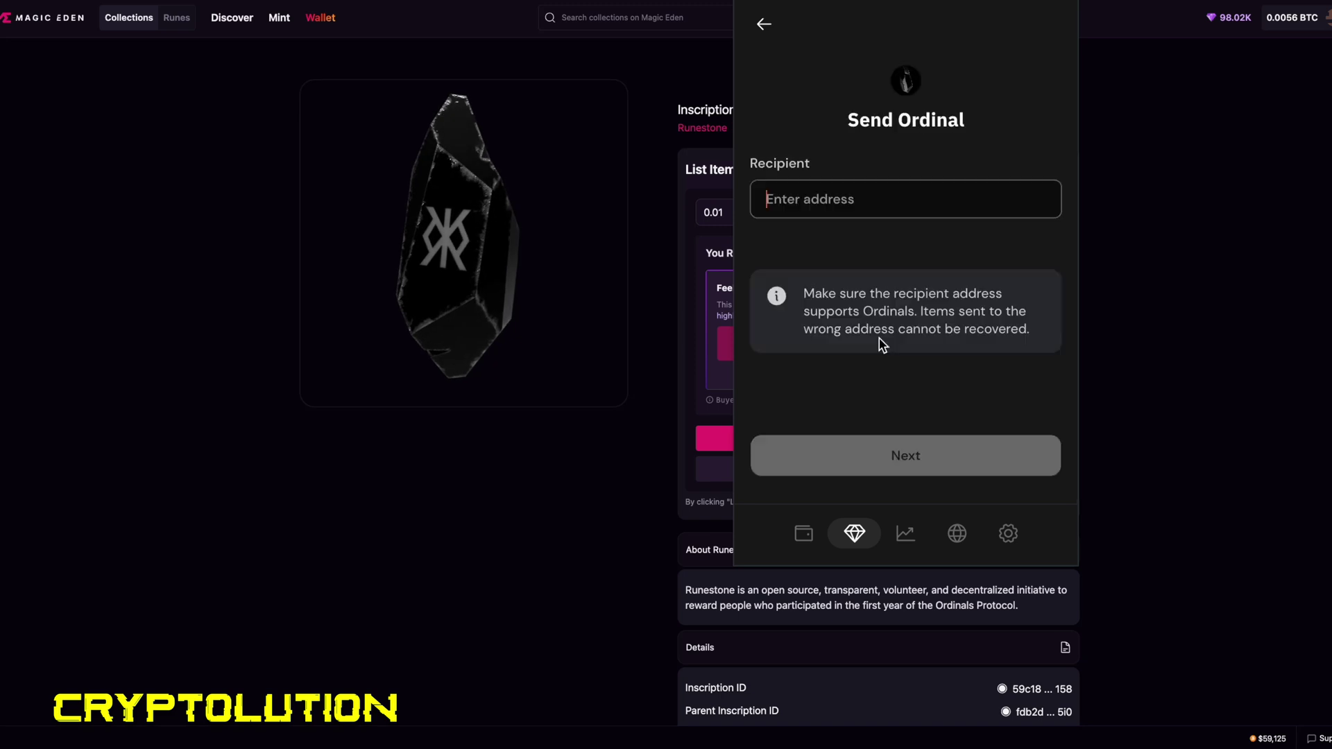
pyautogui.click(847, 197)
pyautogui.hotkey('ctrl', 'v')
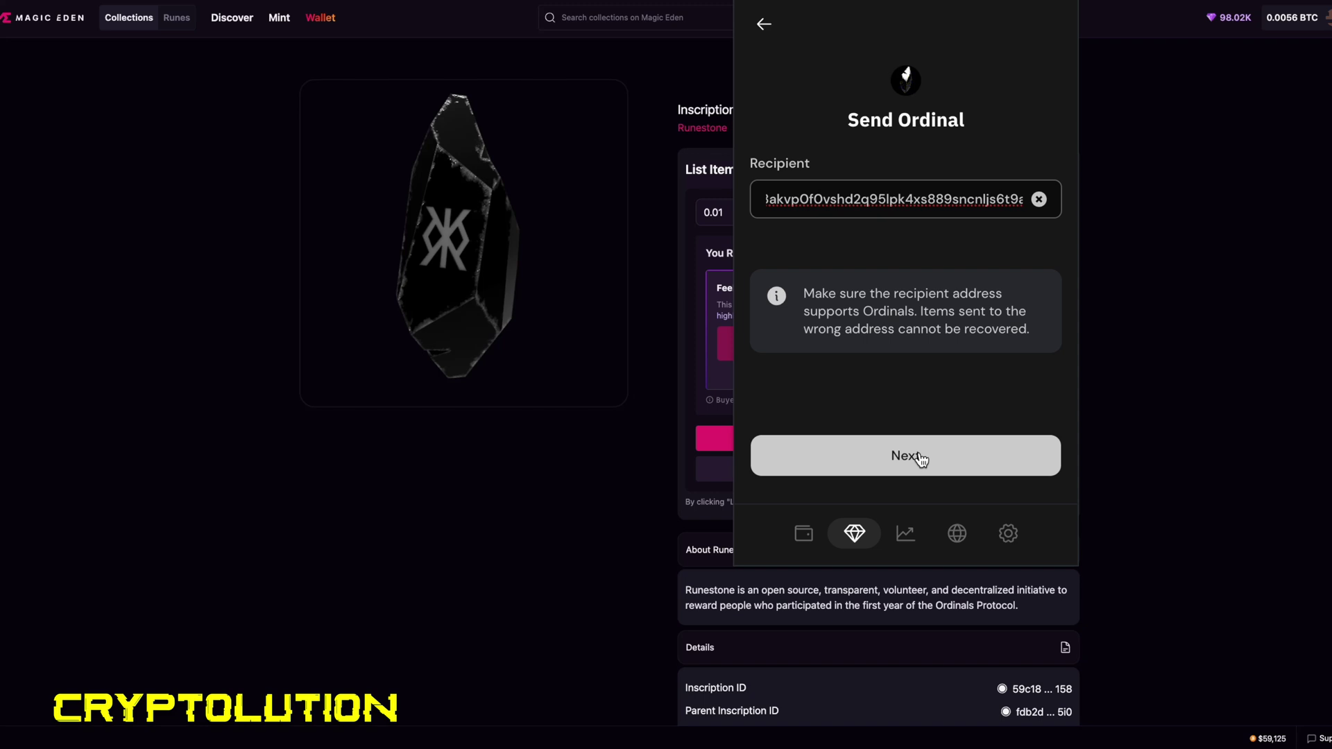
pyautogui.click(921, 459)
pyautogui.scroll(-3, 930, 380)
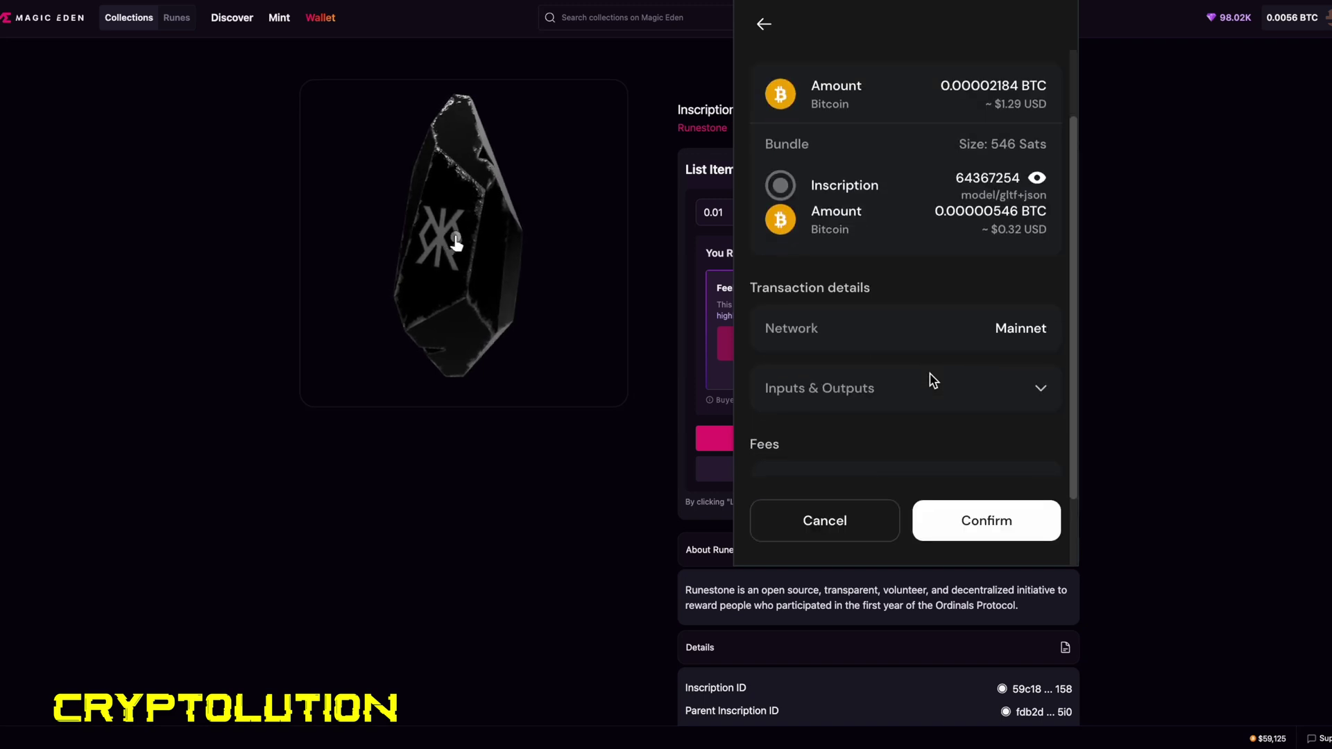
pyautogui.scroll(3, 933, 380)
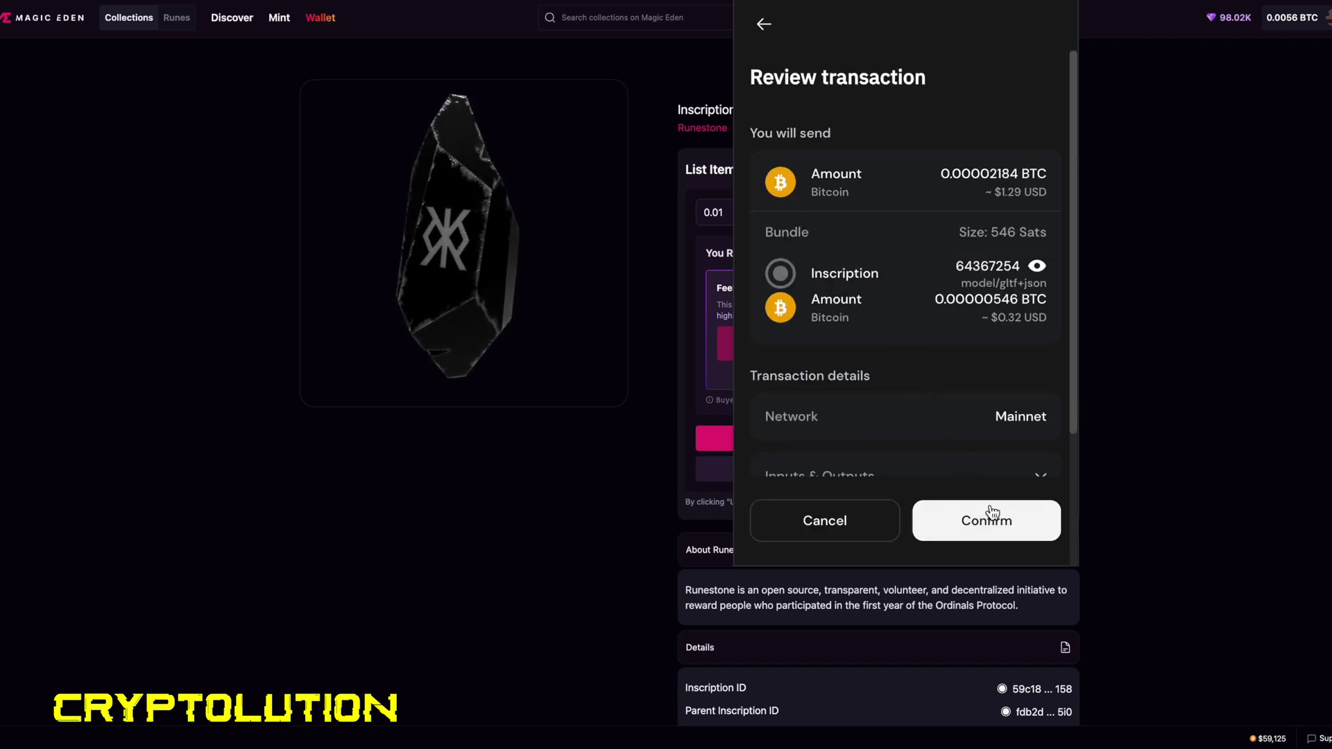
pyautogui.click(986, 528)
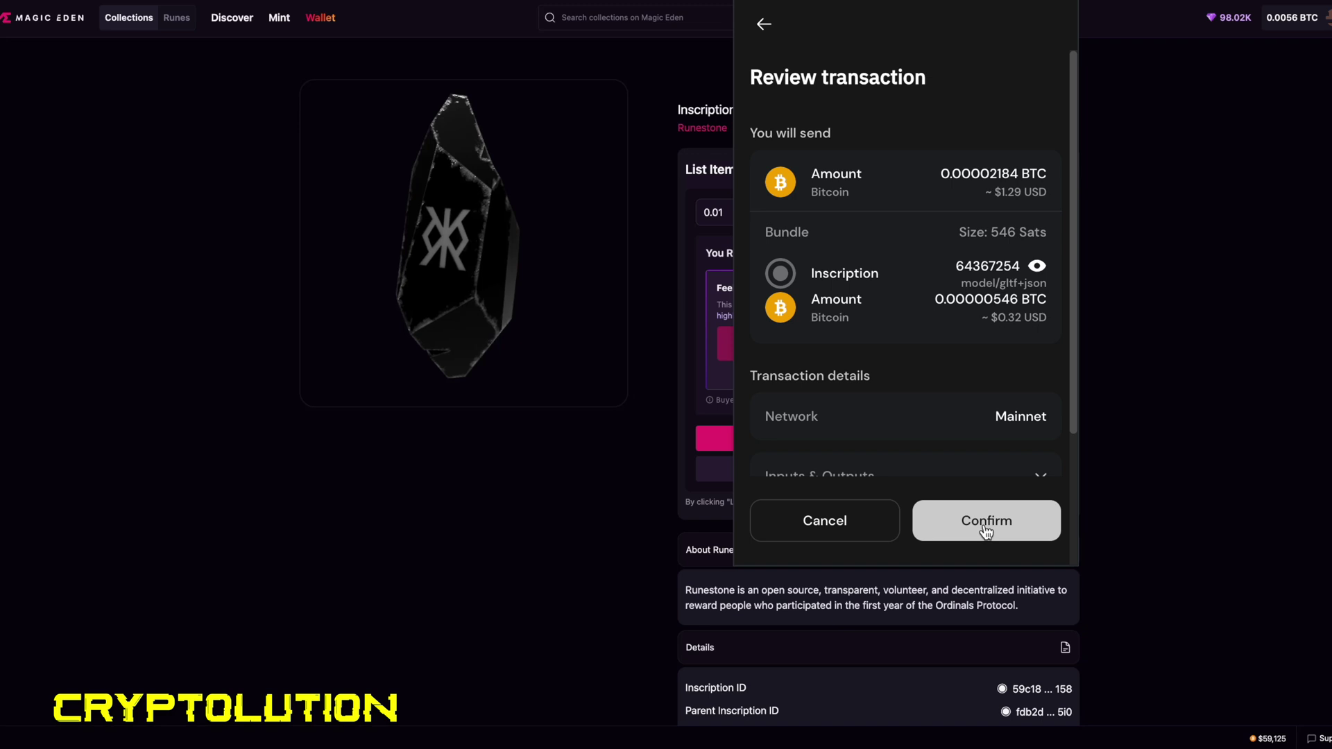
# Step: Go back from the inscription to the Runestone collection page, still listing 64367254
pyautogui.click(864, 514)
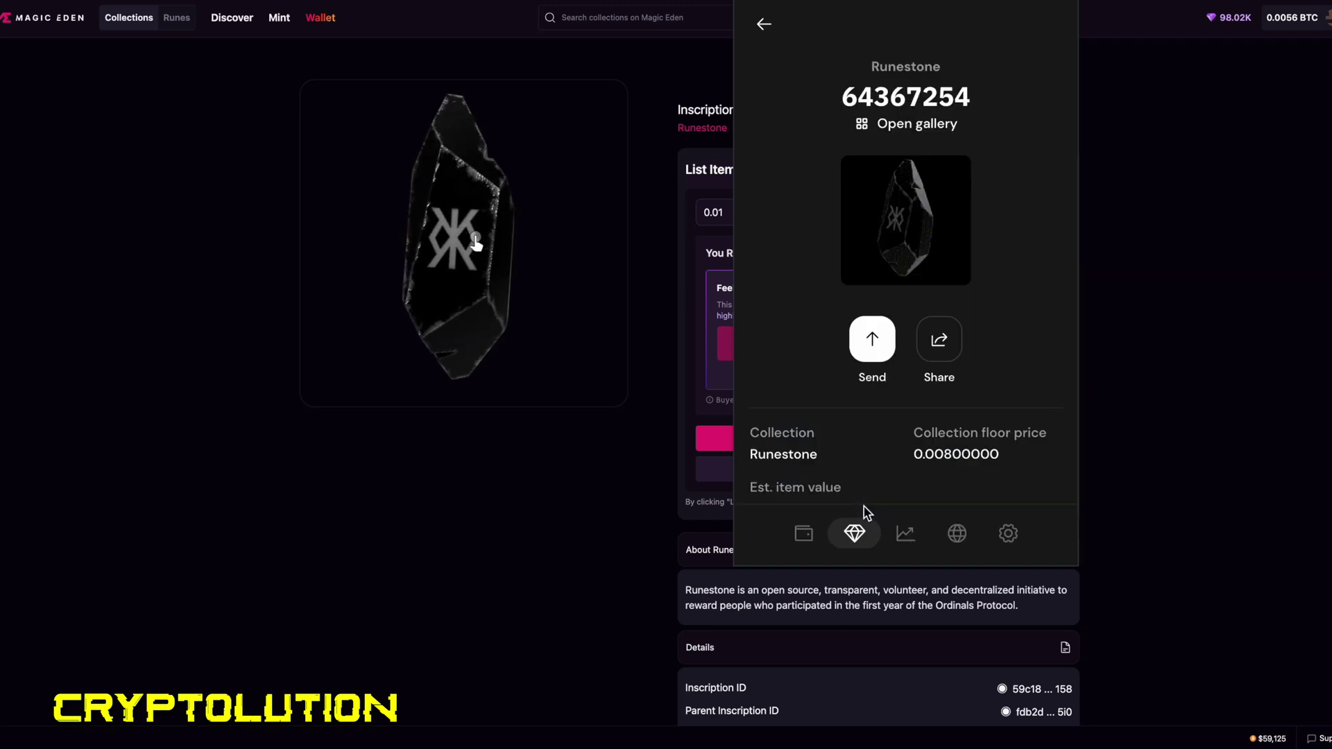
pyautogui.click(763, 24)
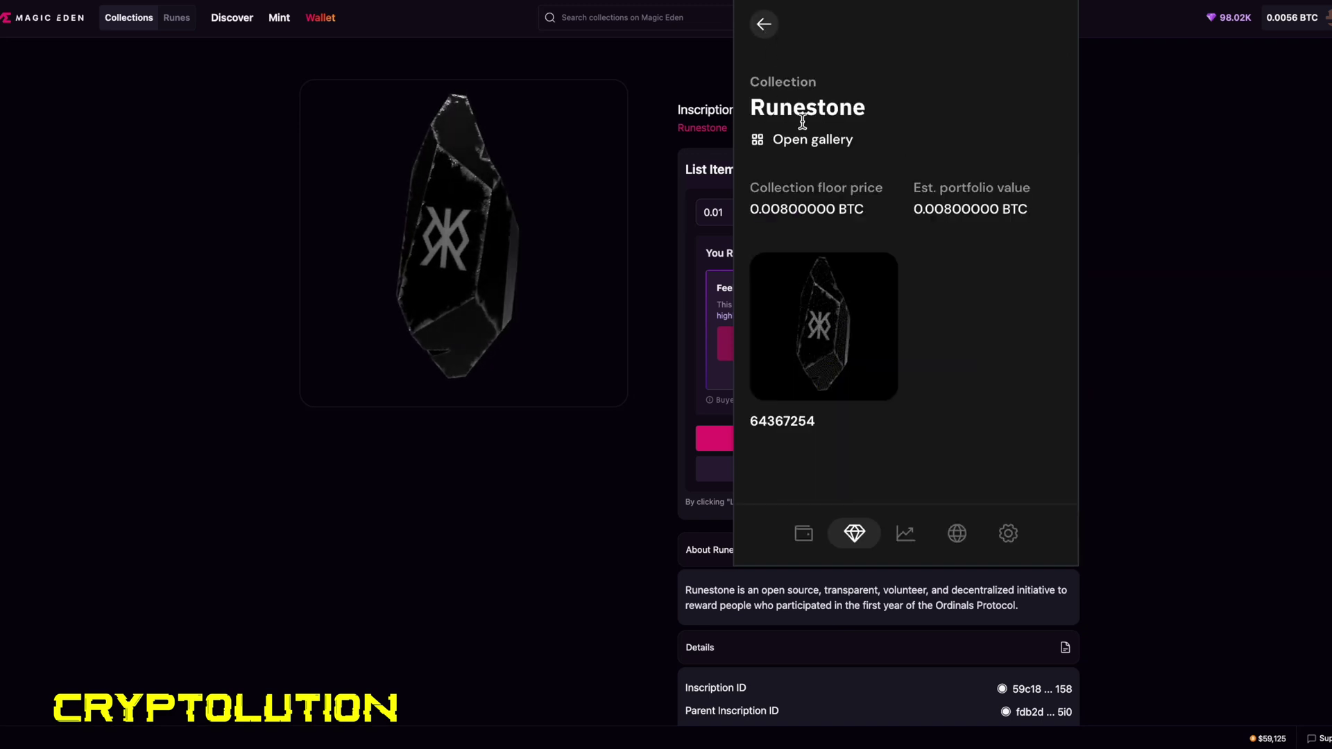